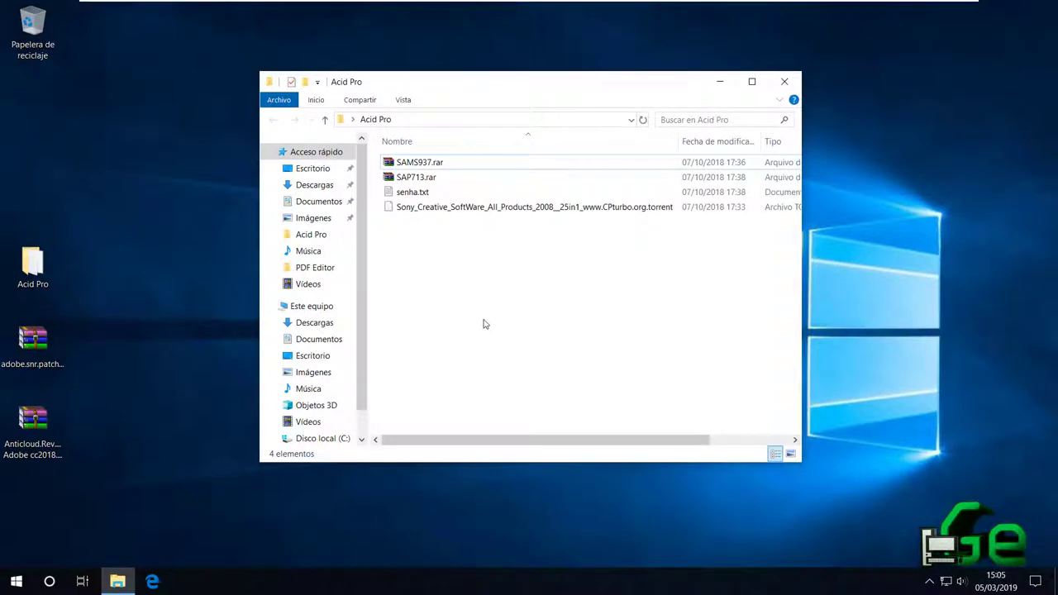
Open senha.txt in the Acid Pro folder, copy the archive password and close the file.
left_click(472, 303)
double_click(411, 192)
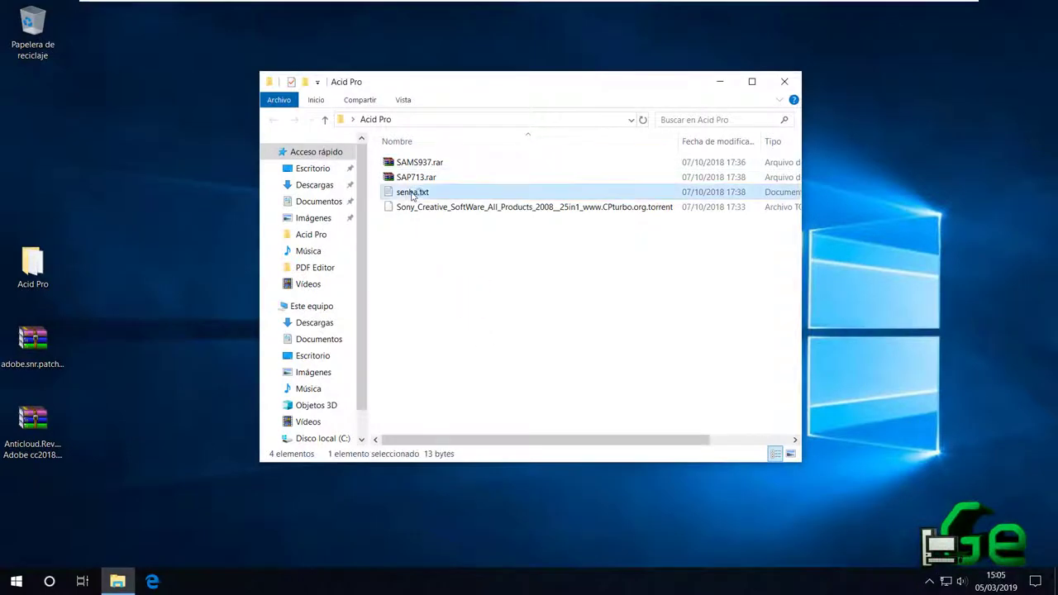
left_click(376, 181)
key("ctrl+o")
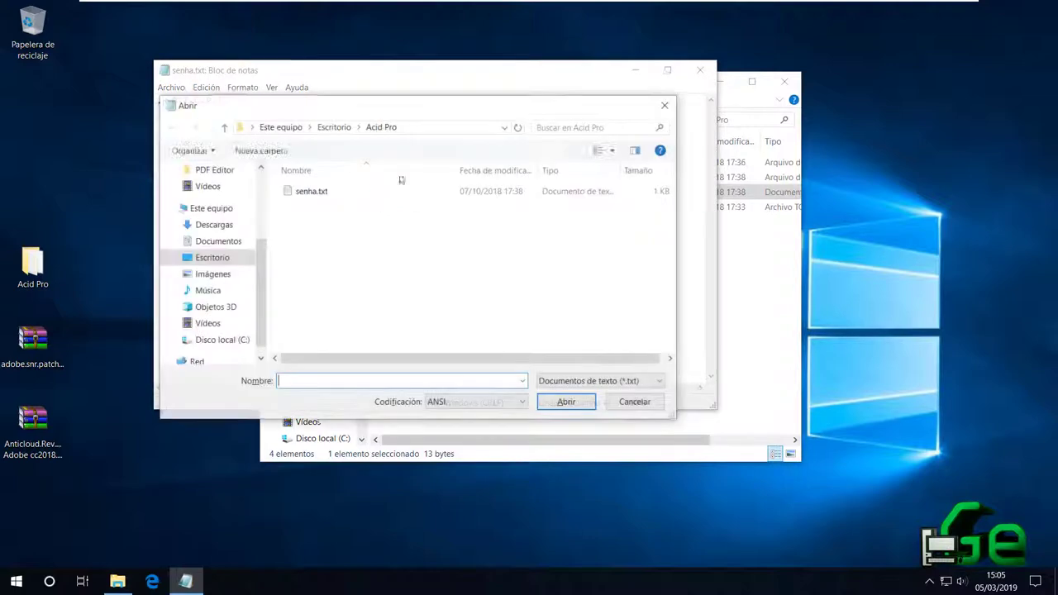
left_click(664, 103)
key("ctrl+a")
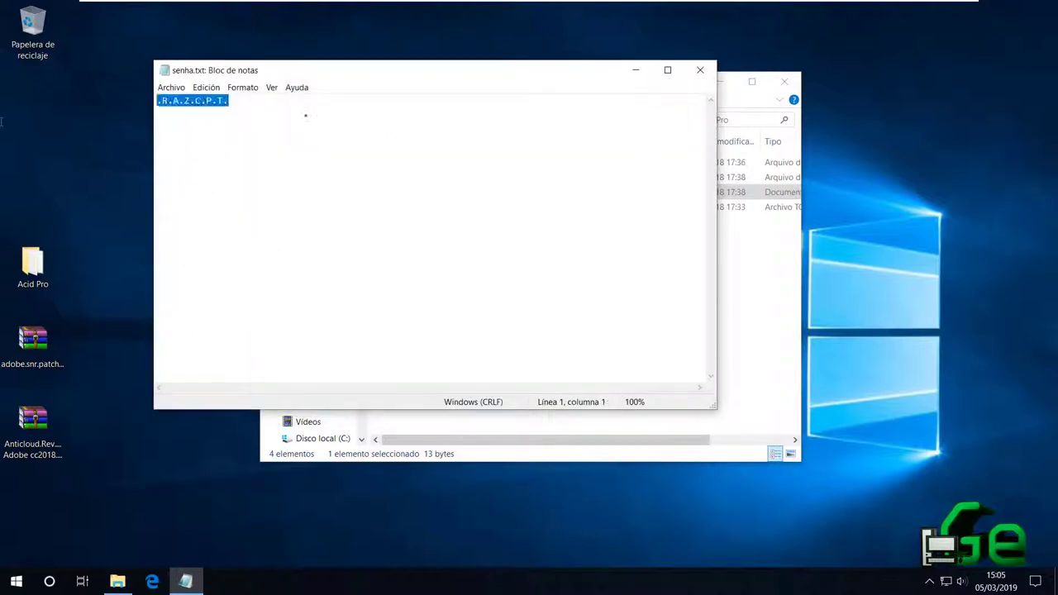
left_click(700, 70)
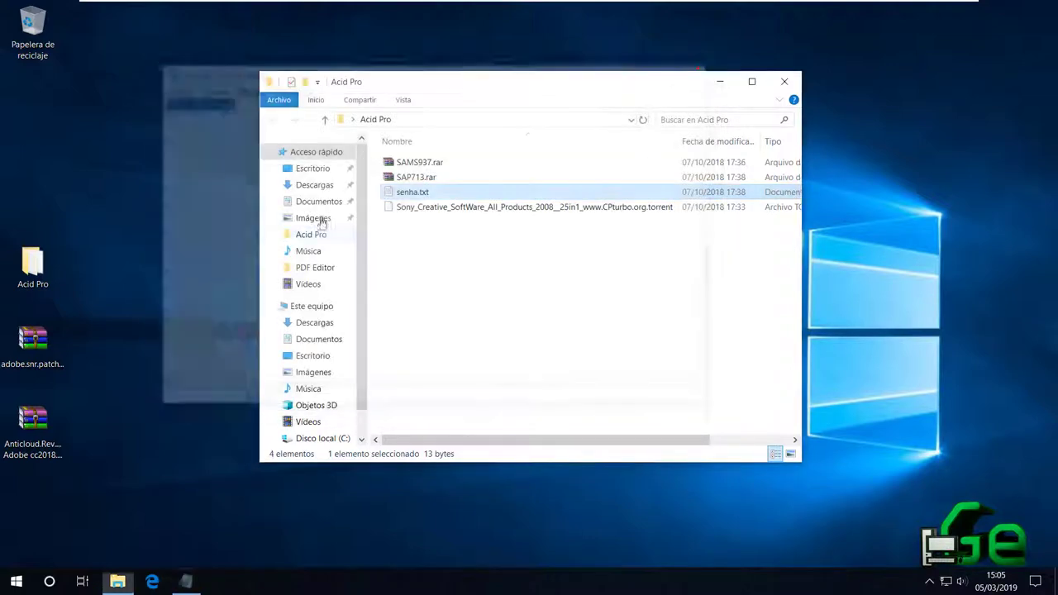
Extract SAP713.rar into its own SAP713 folder, entering the copied archive password.
right_click(380, 177)
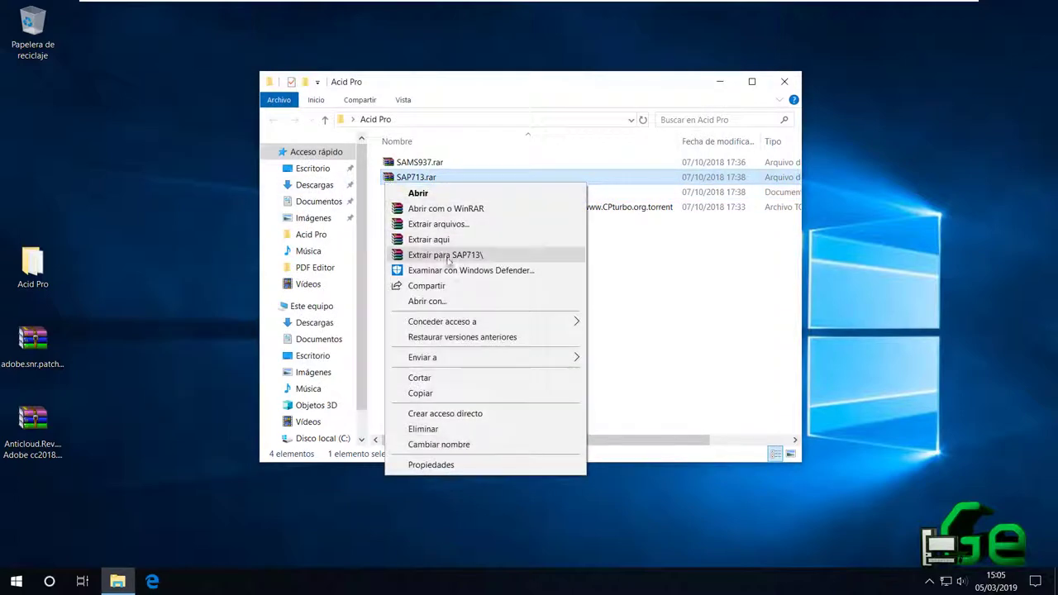
left_click(448, 252)
key("ctrl+v")
left_click(463, 386)
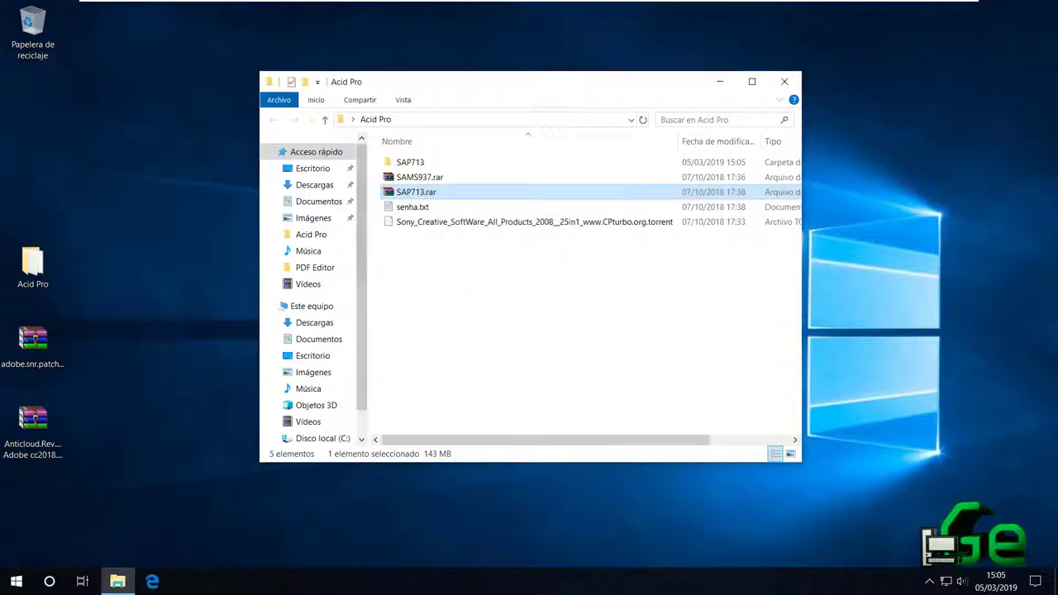
Open the extracted SAP713 folder and launch the acidpro70e.exe installer.
left_click(418, 163)
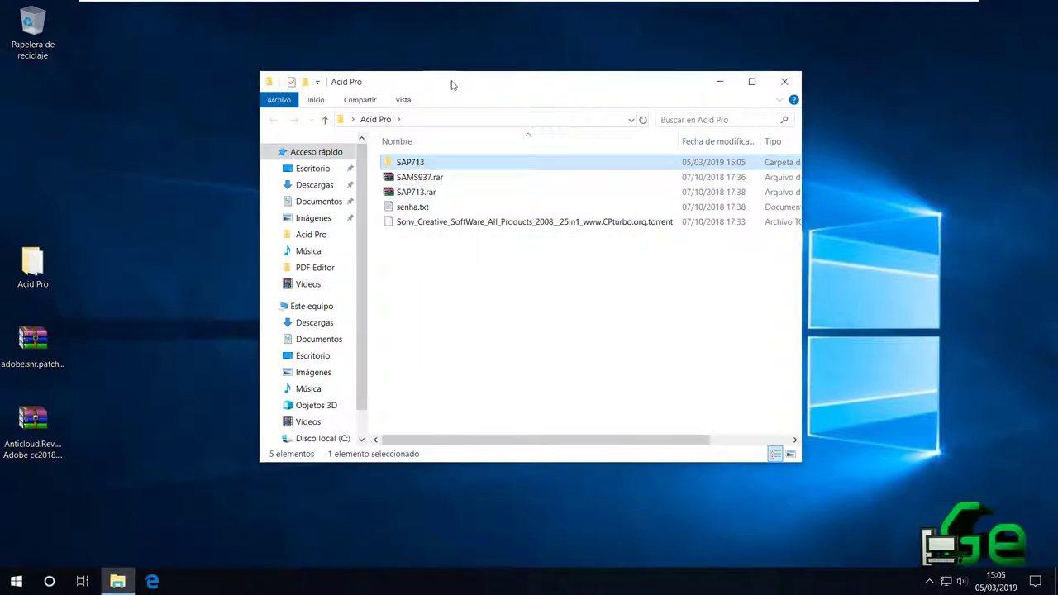
left_click_drag(452, 85, 438, 97)
double_click(397, 175)
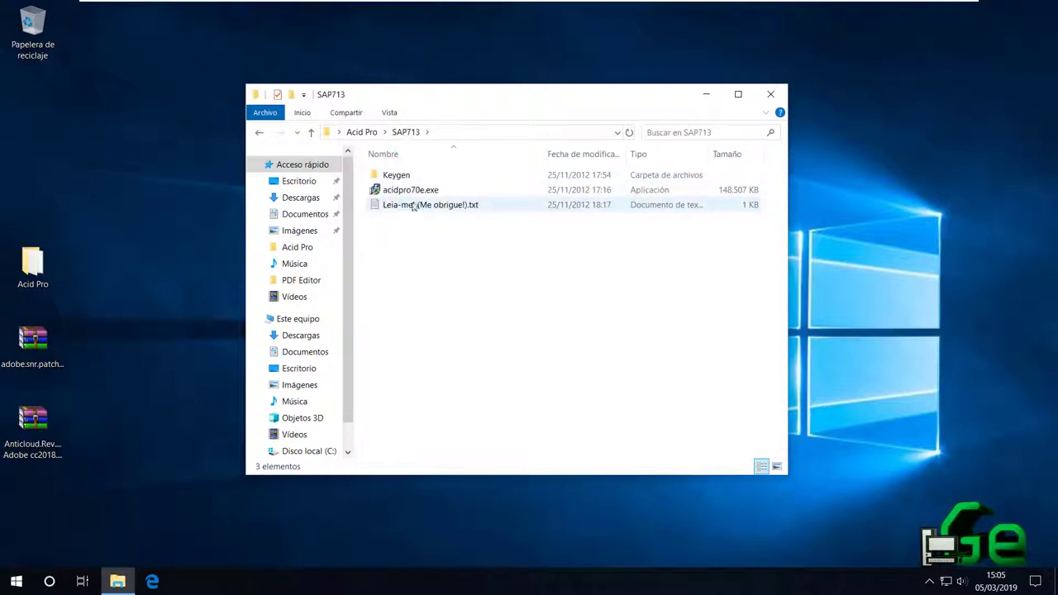
left_click(418, 191)
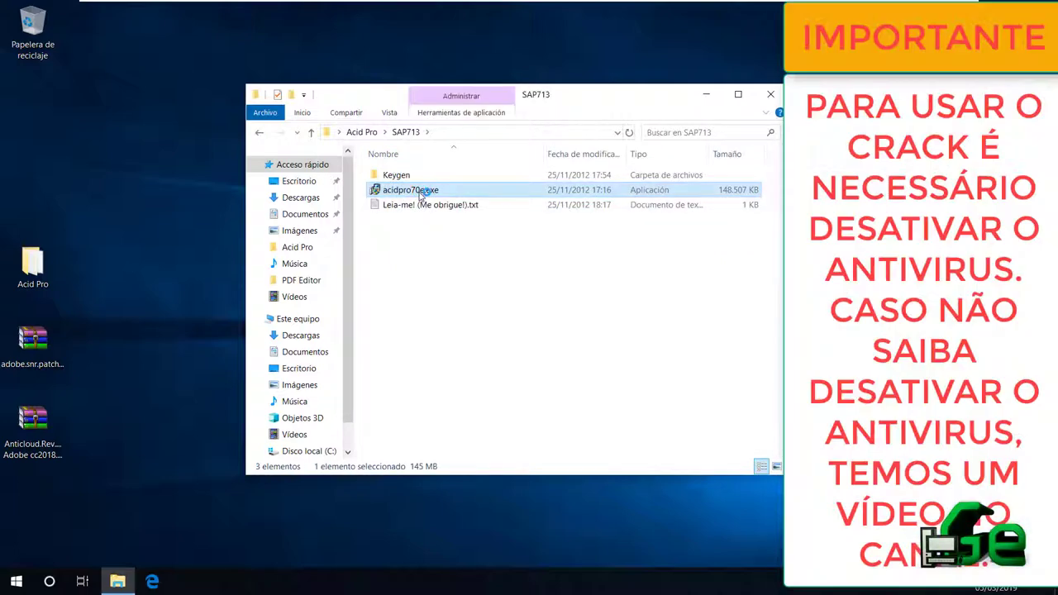
double_click(411, 190)
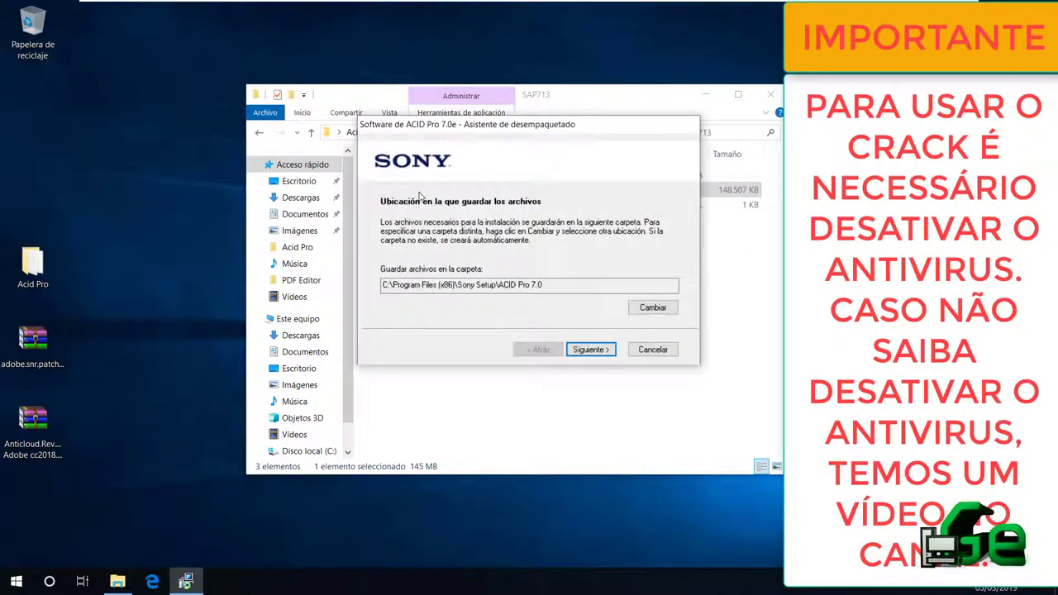
Unpack the setup files to the default folder with Inglés as the installation language, and move the file window aside.
left_click(601, 350)
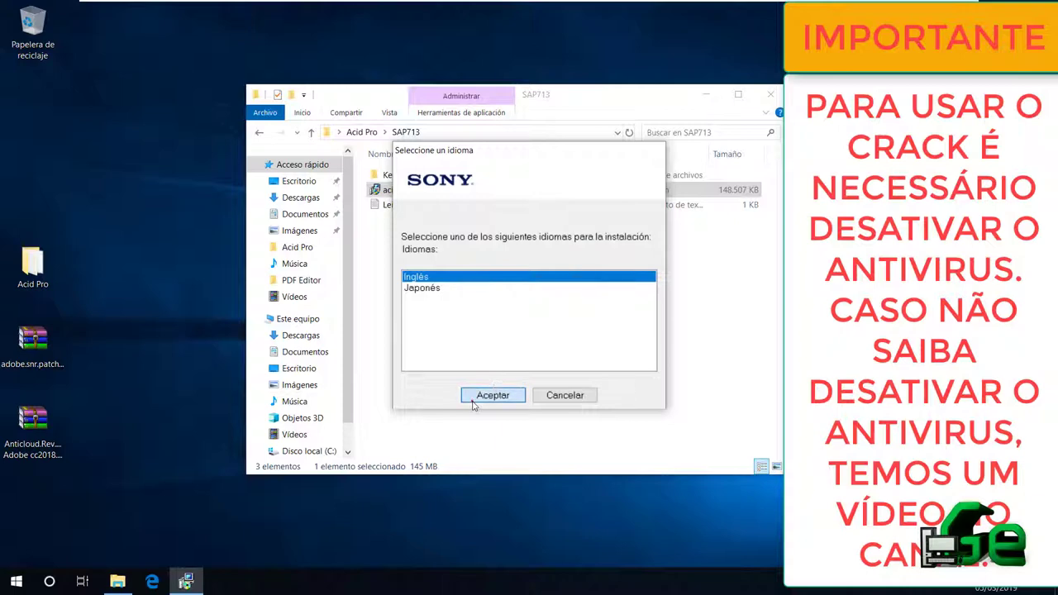
left_click(472, 396)
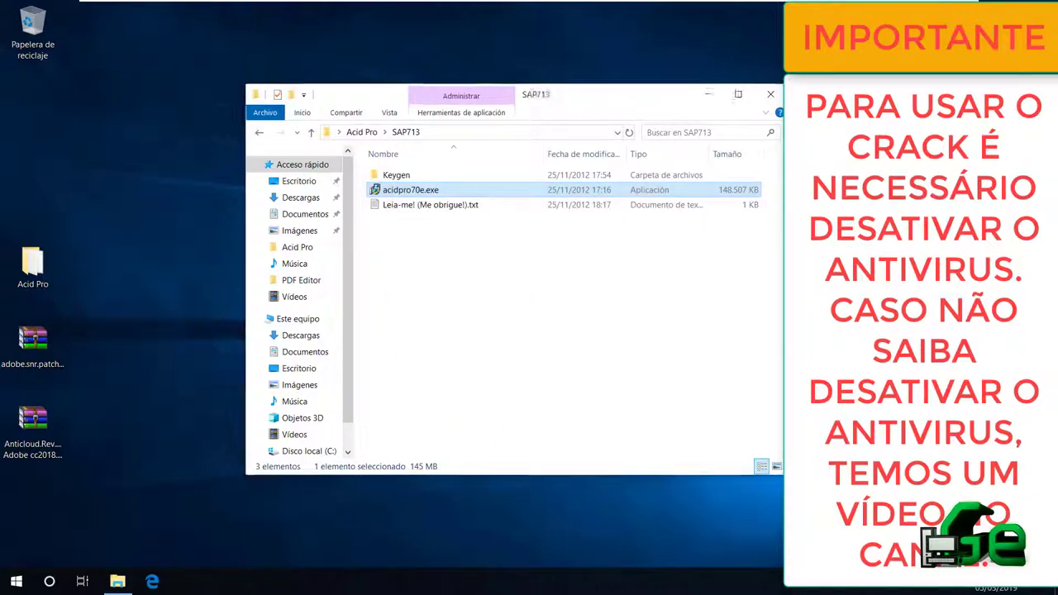
left_click_drag(594, 88, 413, 48)
left_click(640, 253)
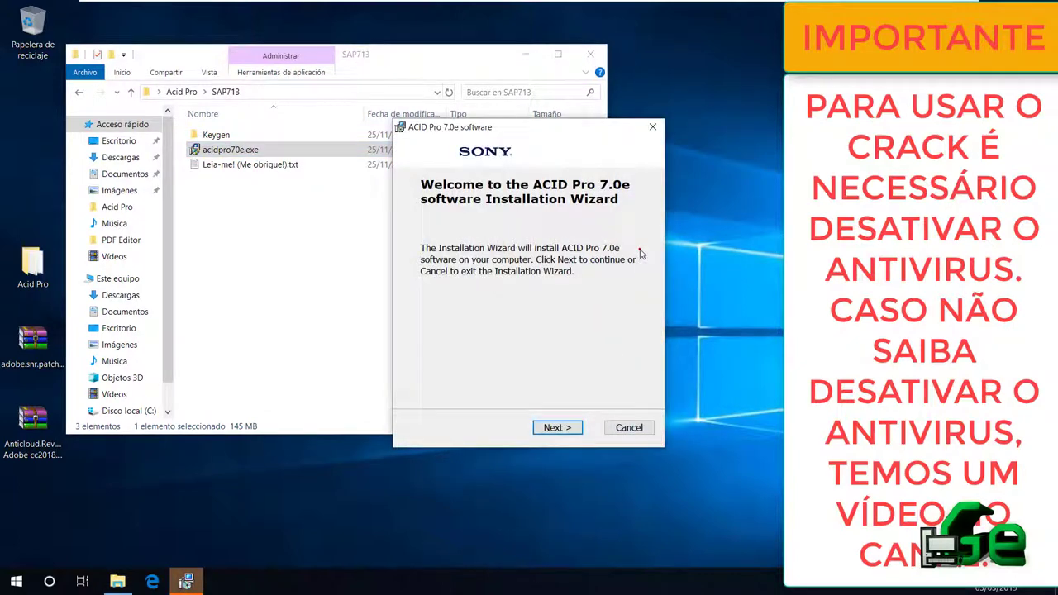
Accept the licence agreement and start installing ACID Pro 7.0e to the default paths without a desktop shortcut.
left_click(562, 428)
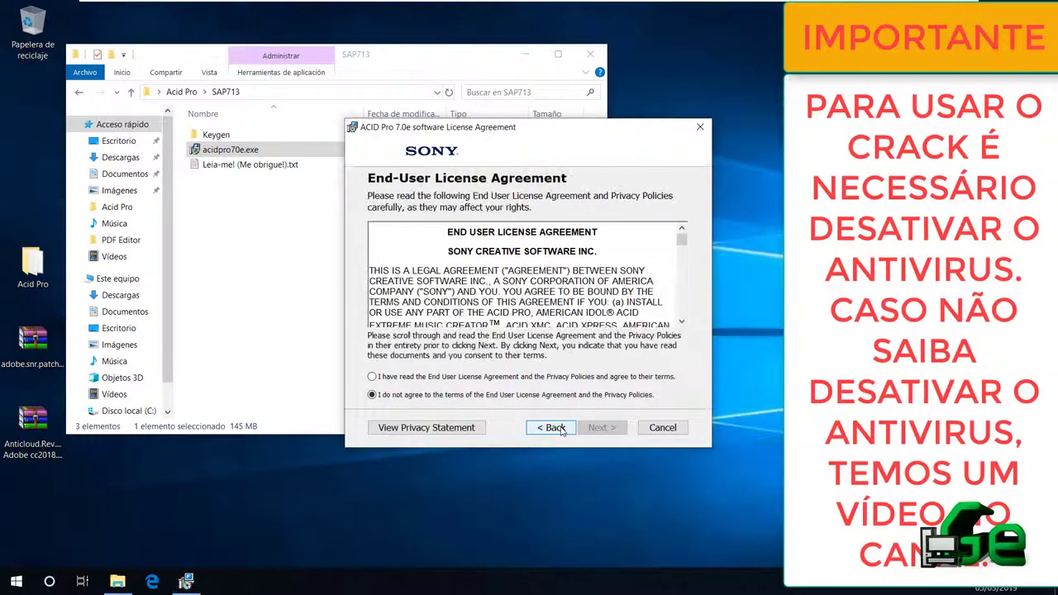
left_click(551, 377)
left_click(601, 428)
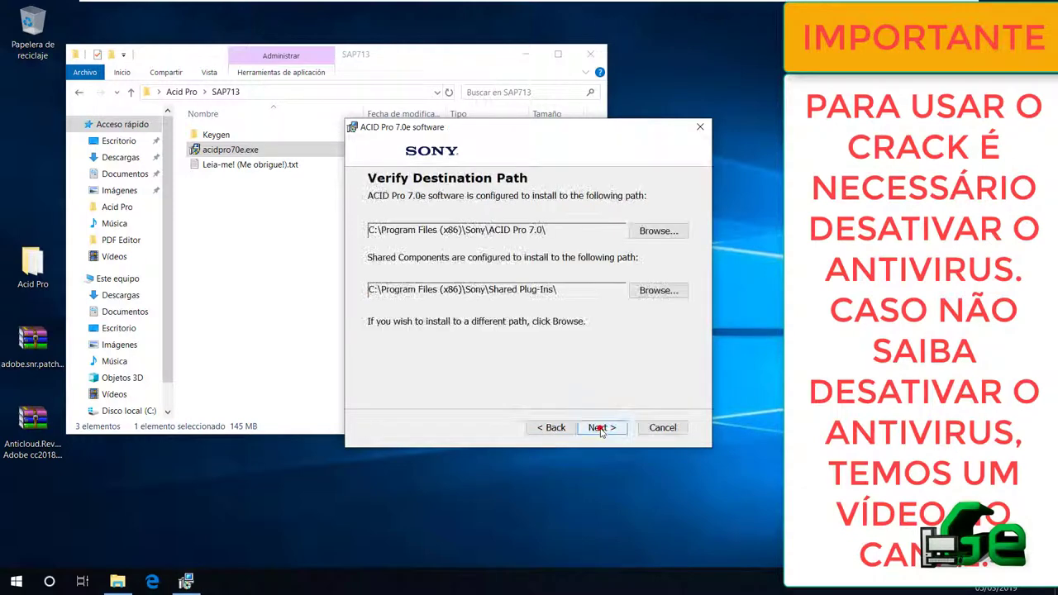
left_click(601, 429)
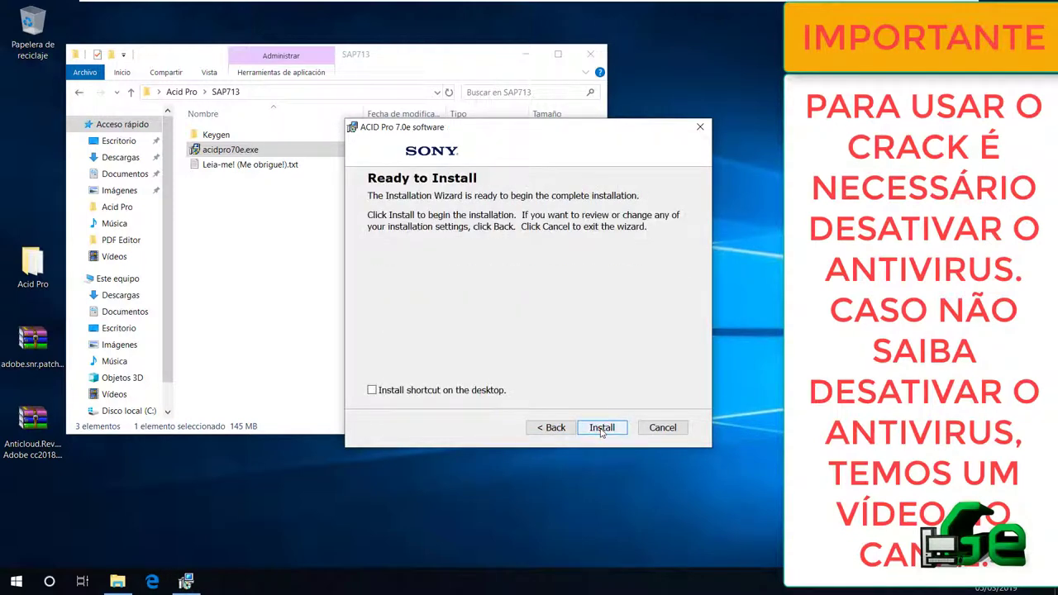
left_click(601, 427)
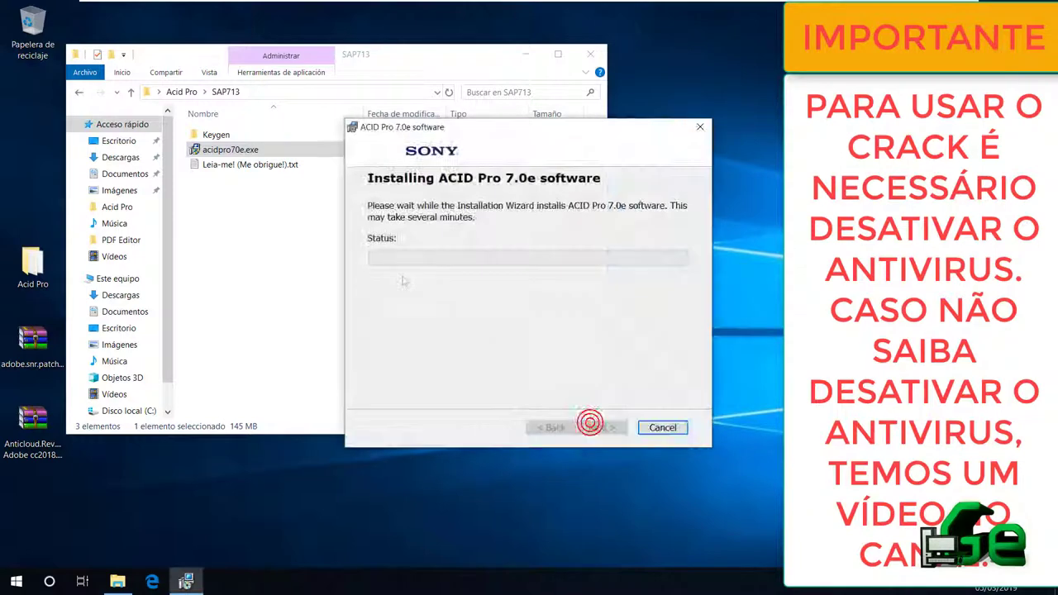
Look inside the Keygen folder and return to the SAP713 folder.
left_click_drag(418, 60, 445, 55)
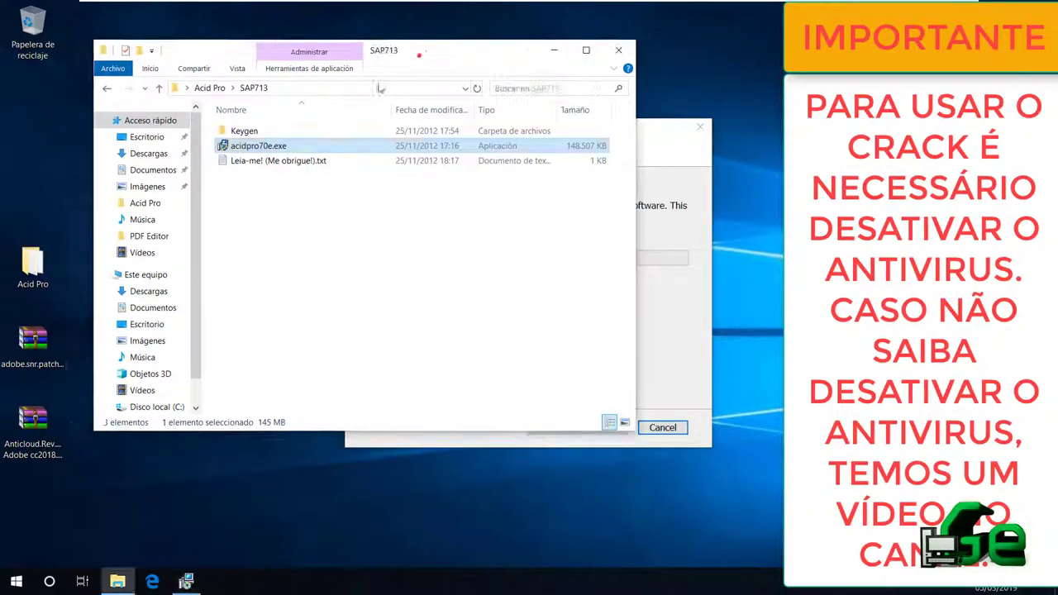
double_click(240, 131)
left_click(256, 88)
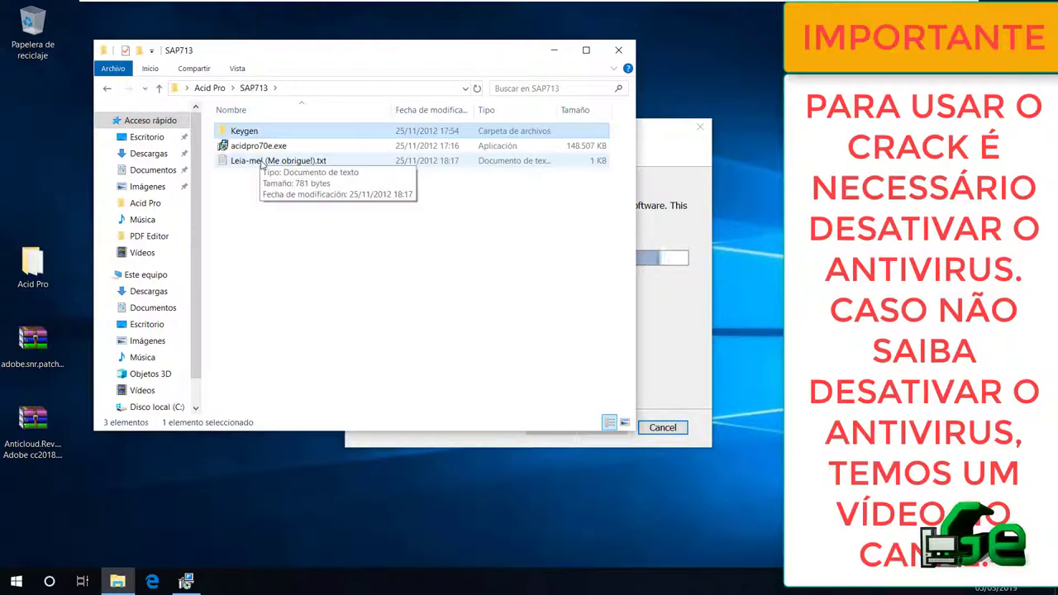
Open Leia-me! (Me obrigue!).txt, look over the whole text at full size, and return to the installer.
double_click(261, 162)
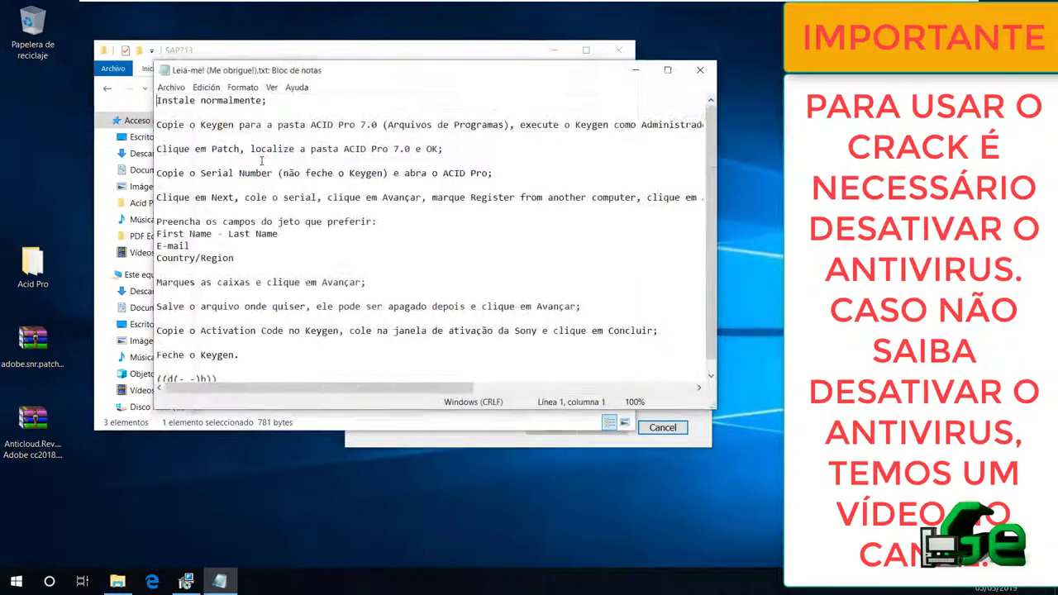
left_click_drag(366, 80, 421, 120)
double_click(427, 113)
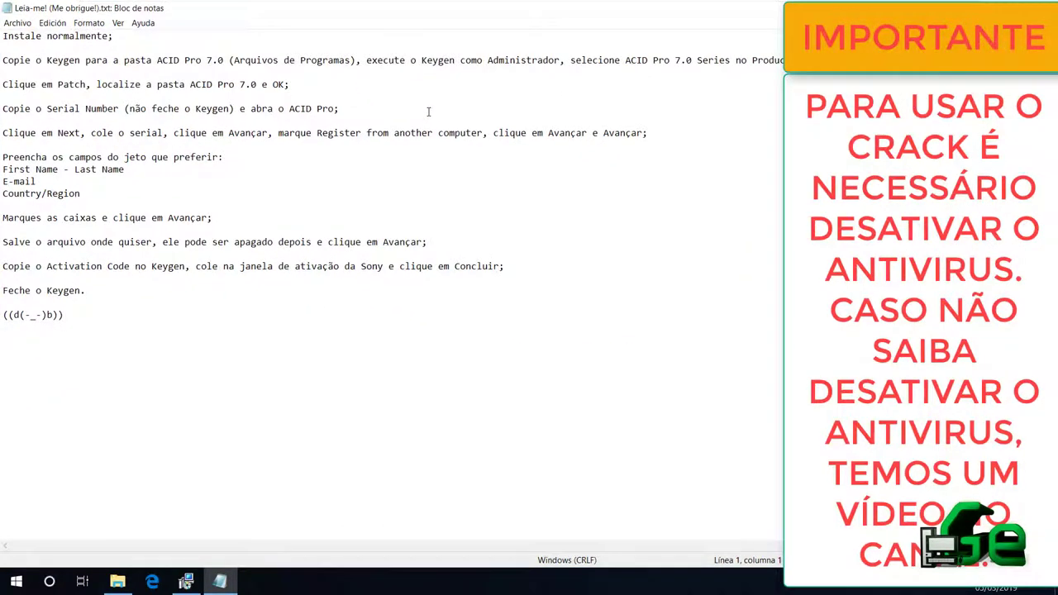
left_click_drag(72, 314, 2, 35)
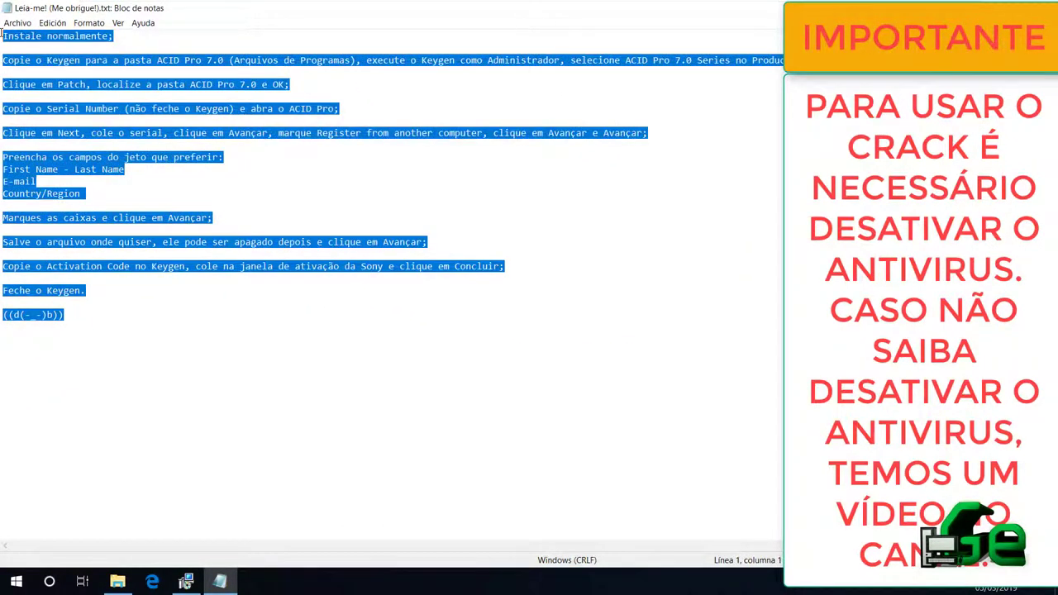
left_click(56, 156)
left_click_drag(632, 12, 365, 81)
left_click(680, 192)
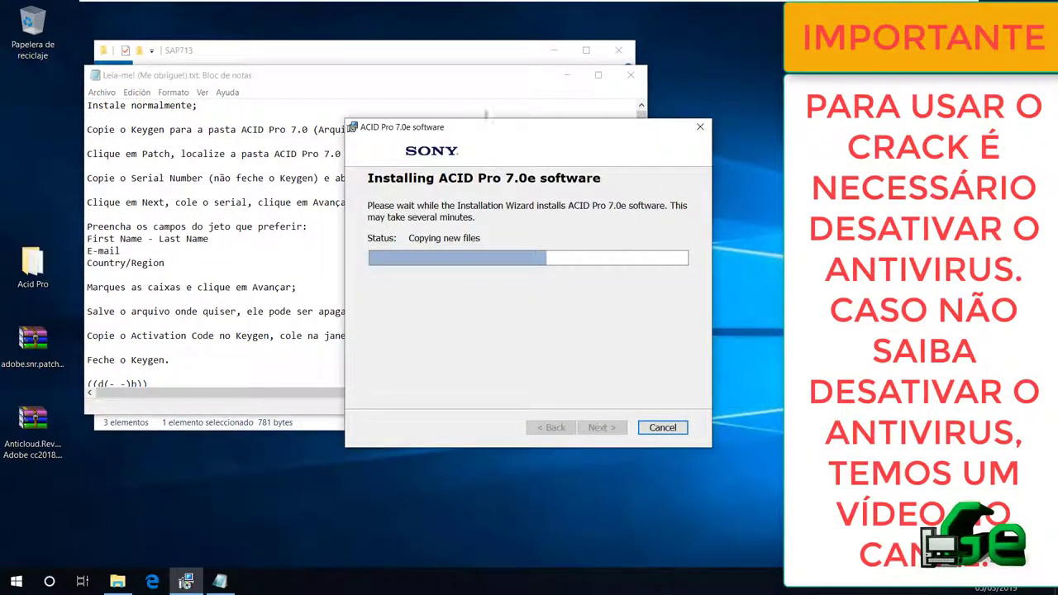
Move the ACID Pro installer window clear of the Leia-me! text and bring the text file back to the front.
left_click(496, 78)
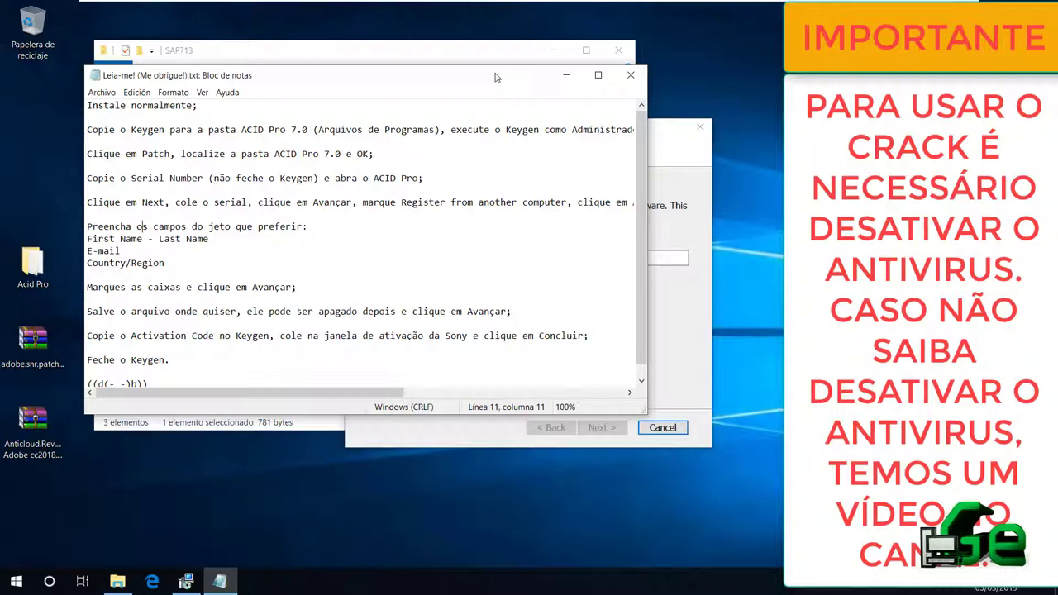
left_click(666, 300)
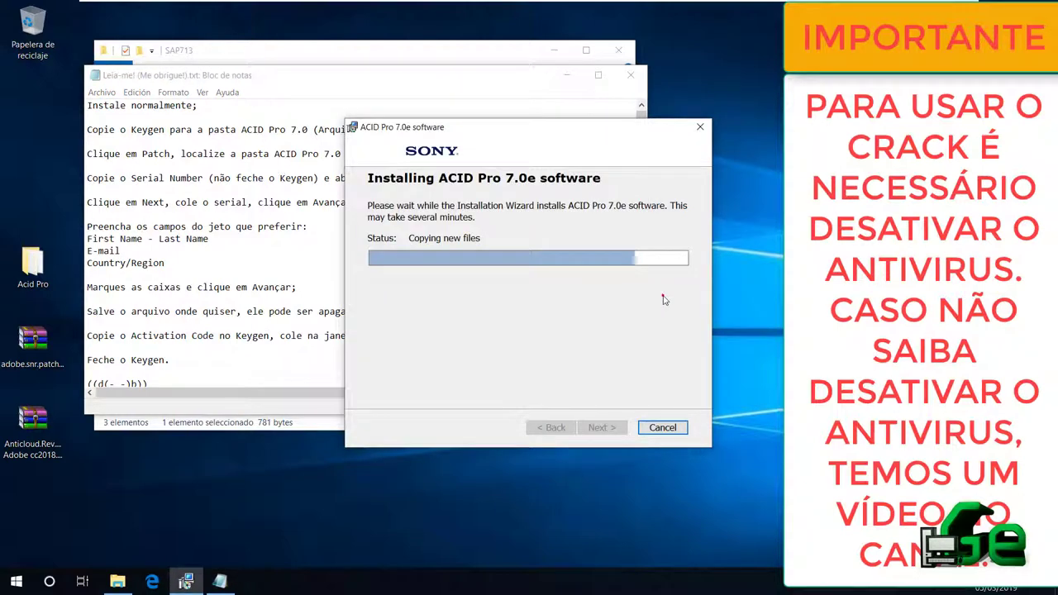
left_click_drag(514, 130, 805, 132)
left_click(515, 125)
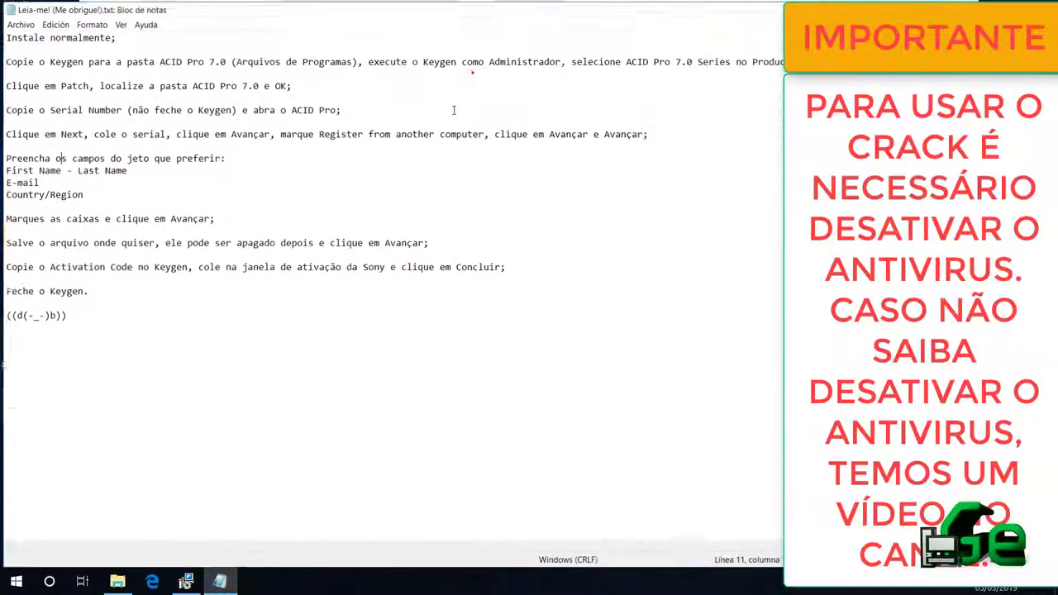
Maximize the Leia-me! text and read its lines about the Keygen folder, the patch and the serial number.
double_click(476, 75)
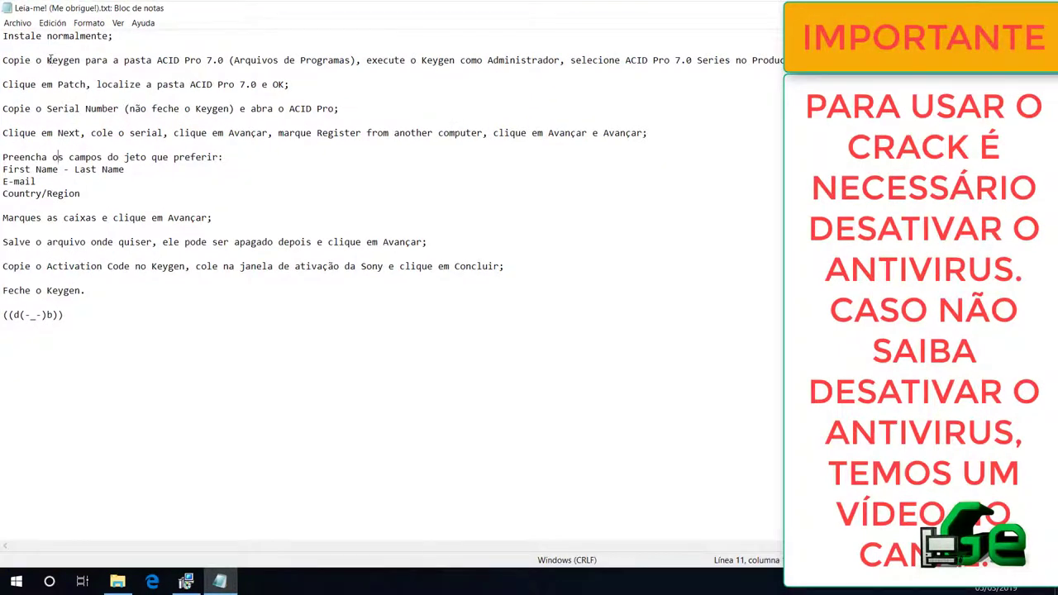
left_click_drag(47, 60, 288, 60)
left_click_drag(377, 60, 783, 61)
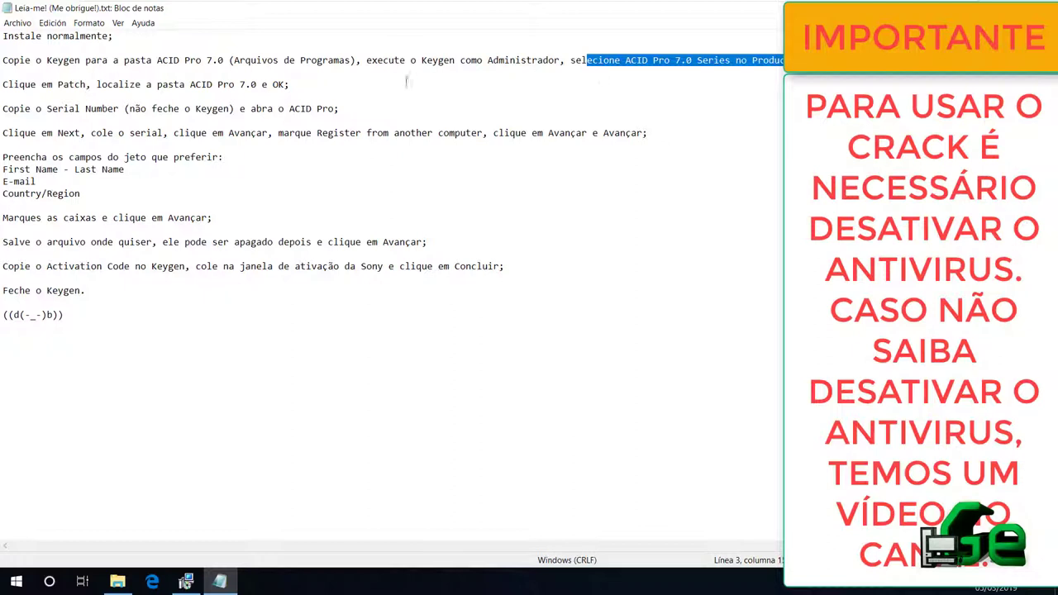
left_click(603, 61)
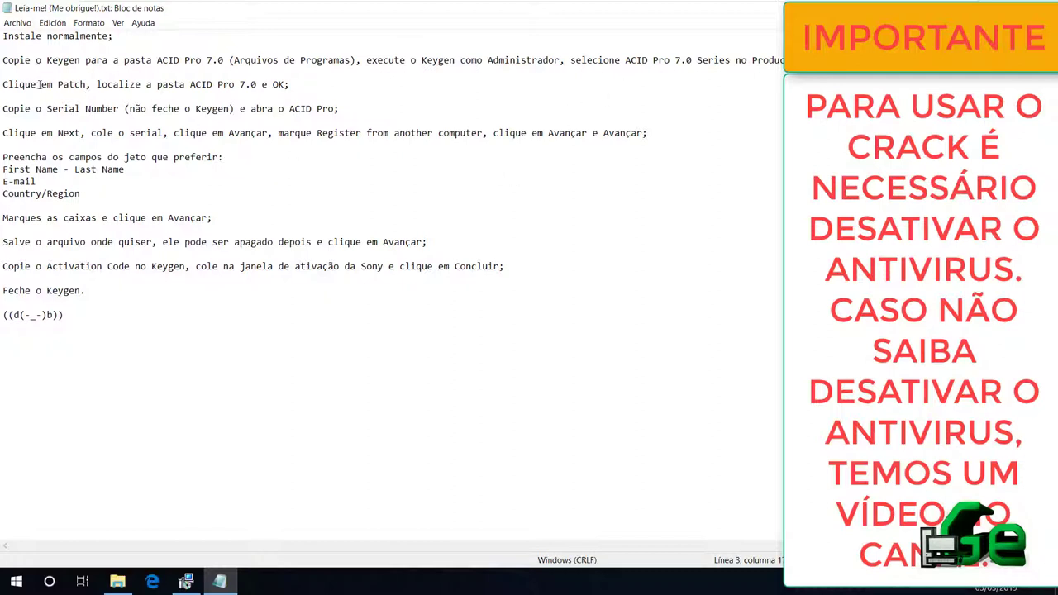
left_click_drag(39, 85, 263, 85)
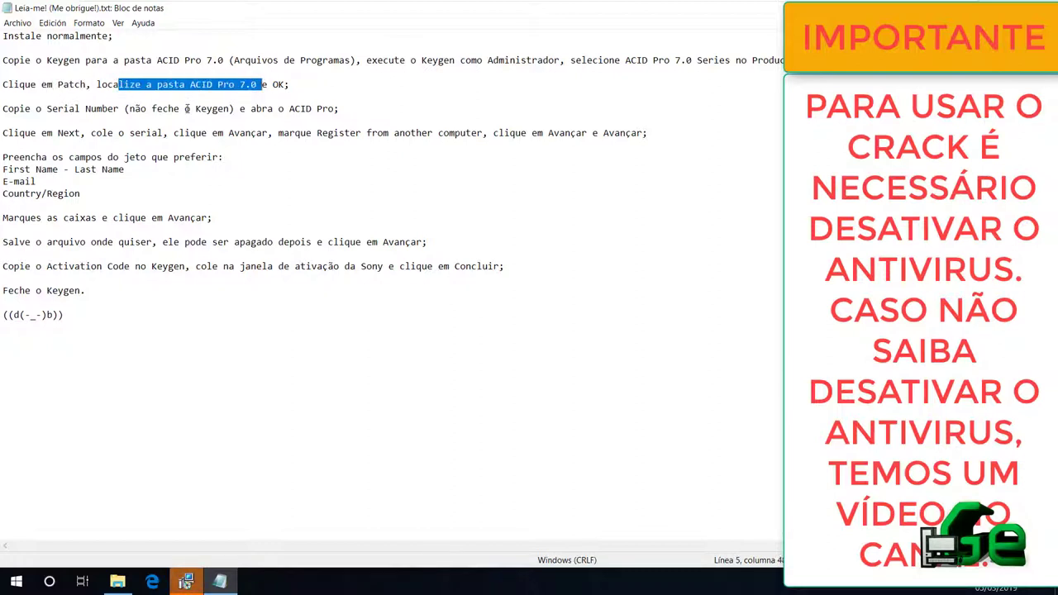
left_click(41, 112)
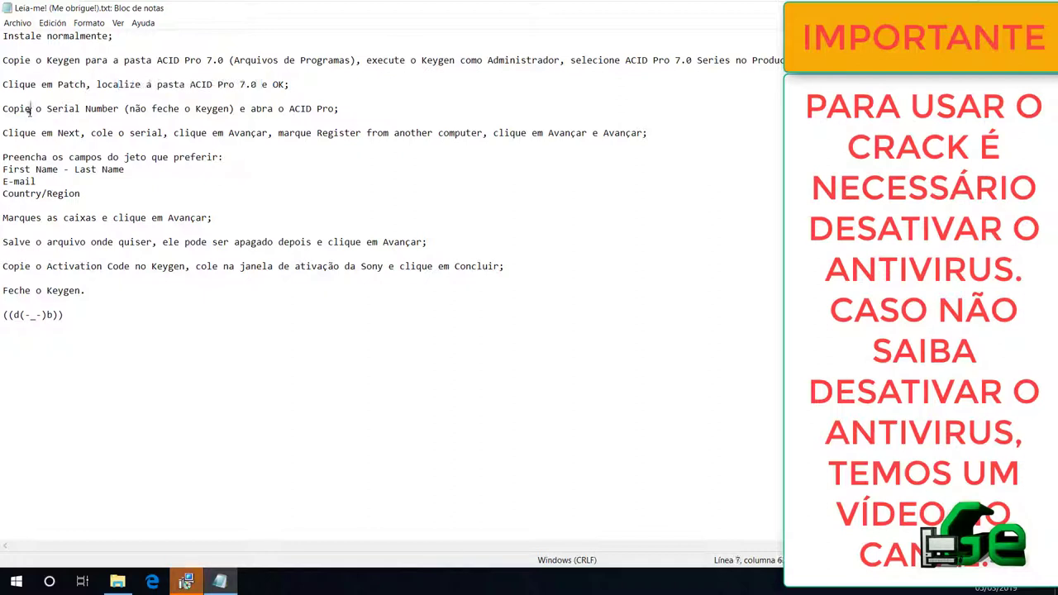
left_click_drag(234, 108, 15, 109)
key("shift+Right")
key("shift+Right")
key("shift+Right")
key("shift+Right")
key("shift+Right")
key("shift+Right")
key("shift+Right")
key("shift+Right")
key("shift+Right")
key("shift+Right")
key("shift+Right")
key("shift+Right")
key("shift+Right")
key("shift+Right")
key("shift+Right")
key("shift+Right")
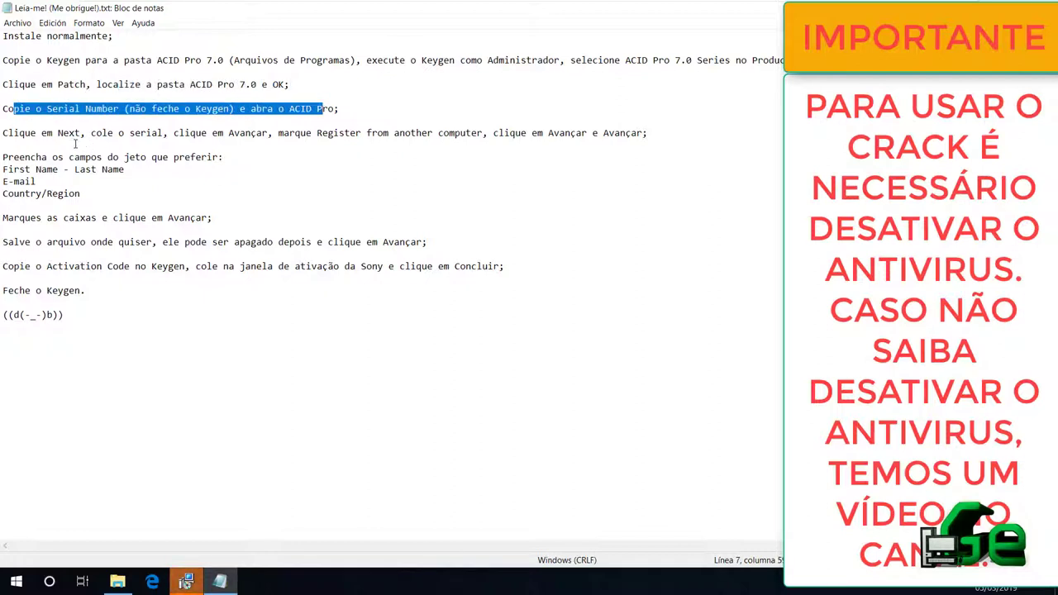
Read the Leia-me! lines about registering from another computer, filling in the fields, saving the file and the activation code.
left_click_drag(30, 135, 473, 135)
left_click(314, 135)
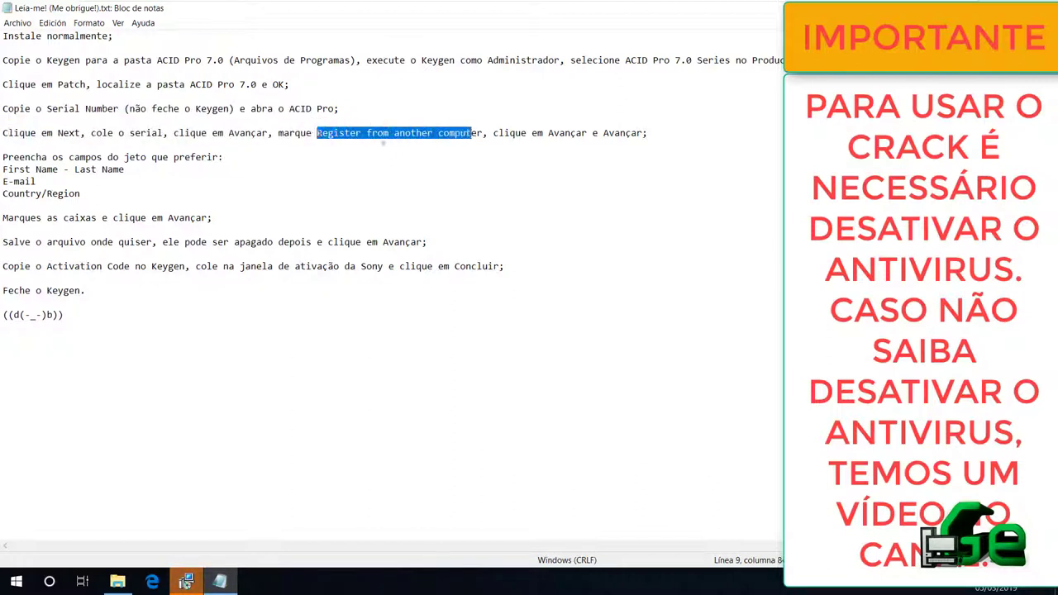
left_click(361, 139)
left_click_drag(7, 159, 151, 241)
left_click(148, 241)
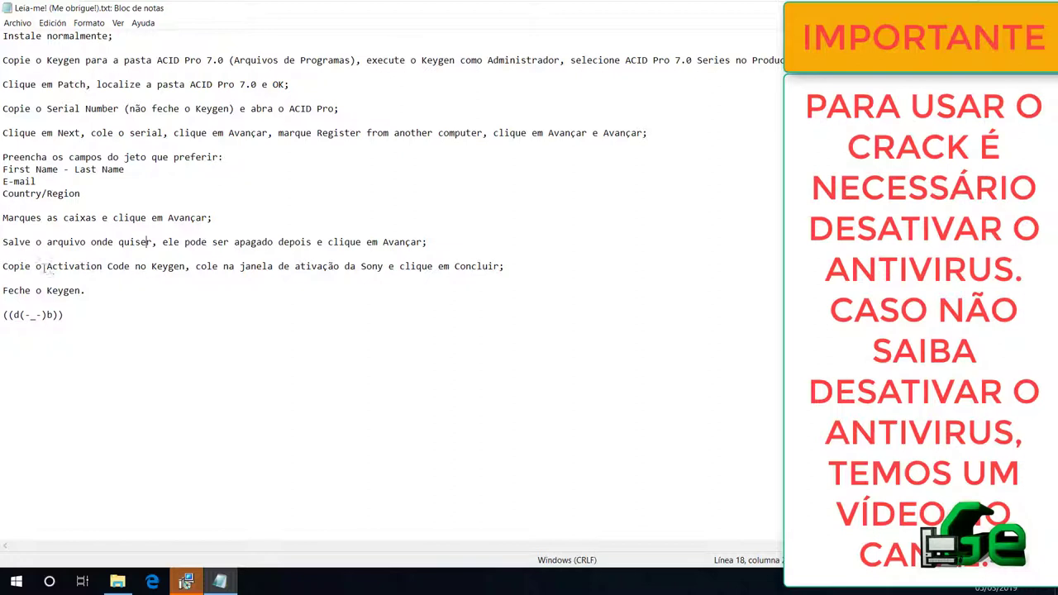
left_click_drag(37, 266, 184, 266)
left_click(274, 266)
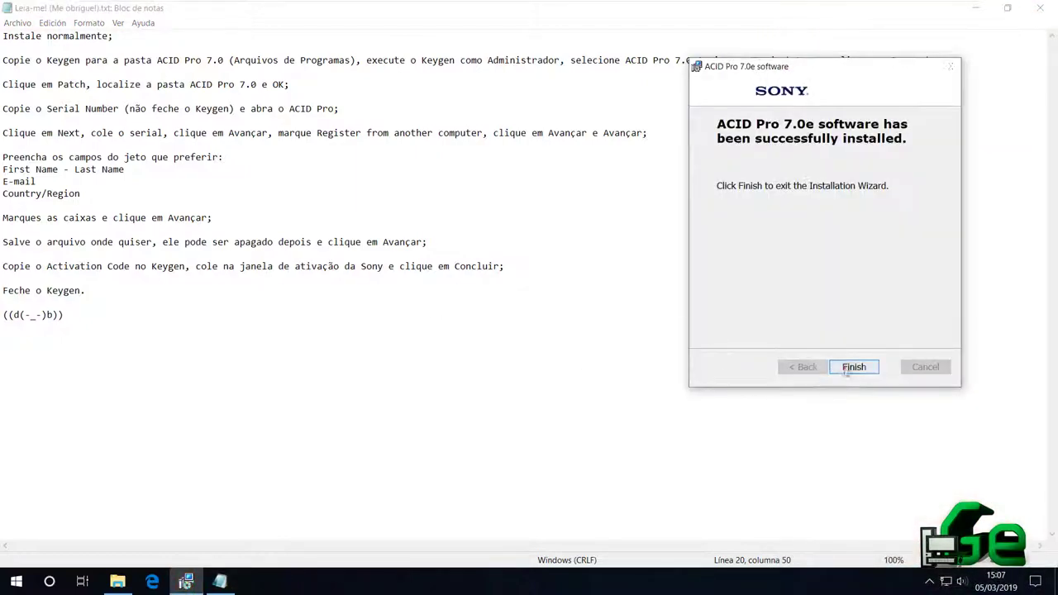
Finish the ACID Pro 7.0e installation wizard and restore the Leia-me! text to a smaller window.
left_click(843, 372)
double_click(676, 9)
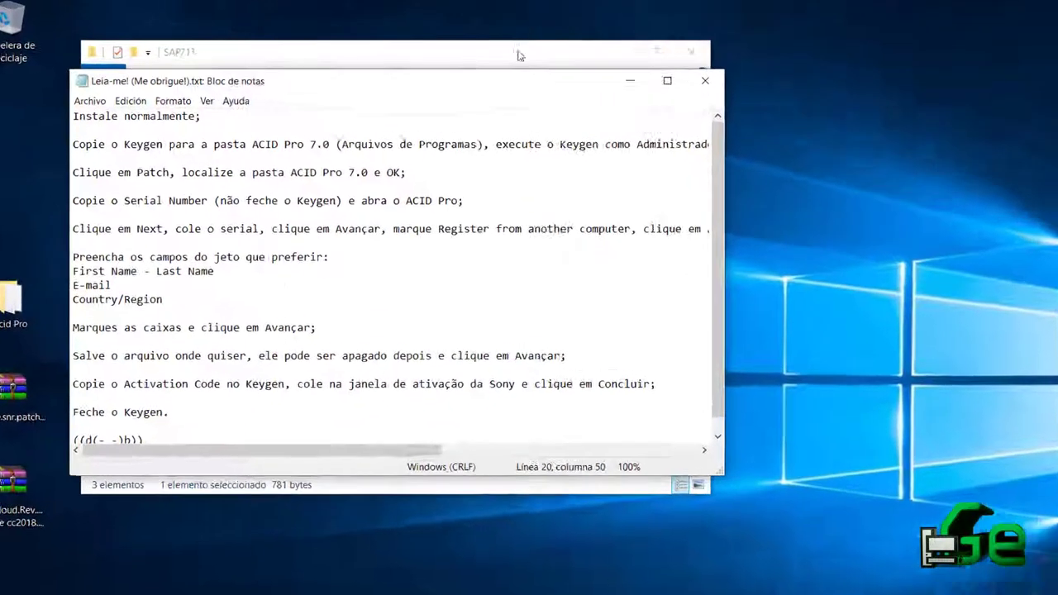
Maximize the SAP713 folder window, open its Keygen folder and copy Keygen.exe.
left_click(356, 43)
left_click(292, 129)
double_click(414, 198)
left_click(328, 203)
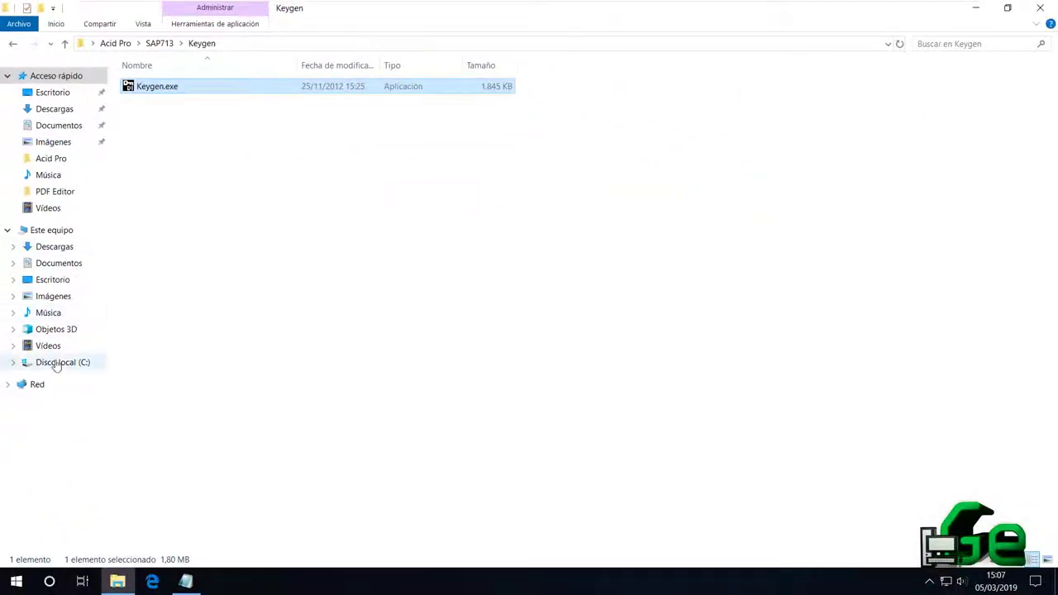
Open the ACID Pro 7.0 folder inside Archivos de programa (x86) > Sony on Disco local (C:).
left_click(33, 438)
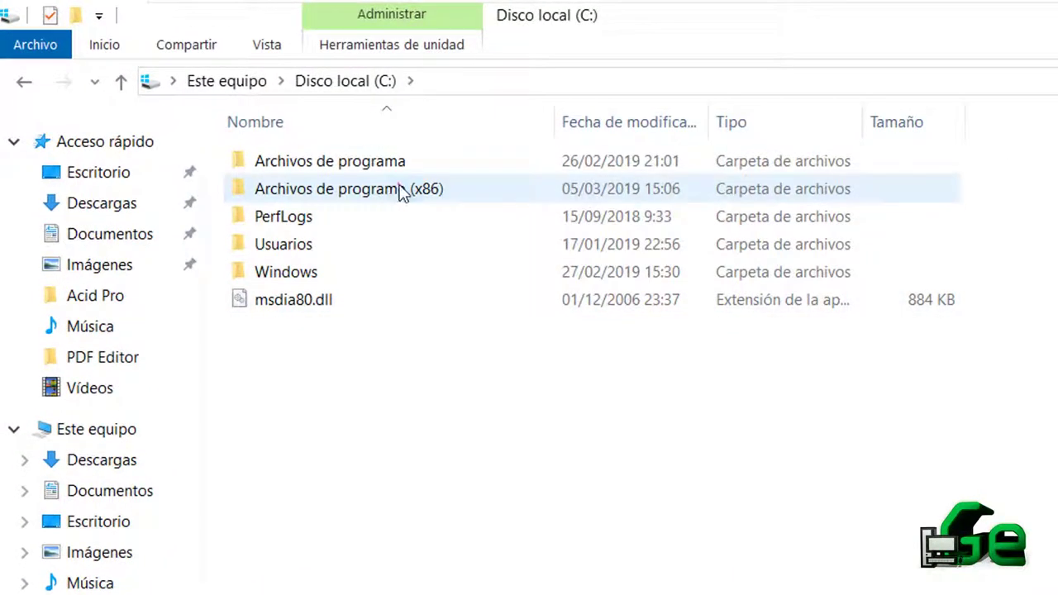
double_click(307, 147)
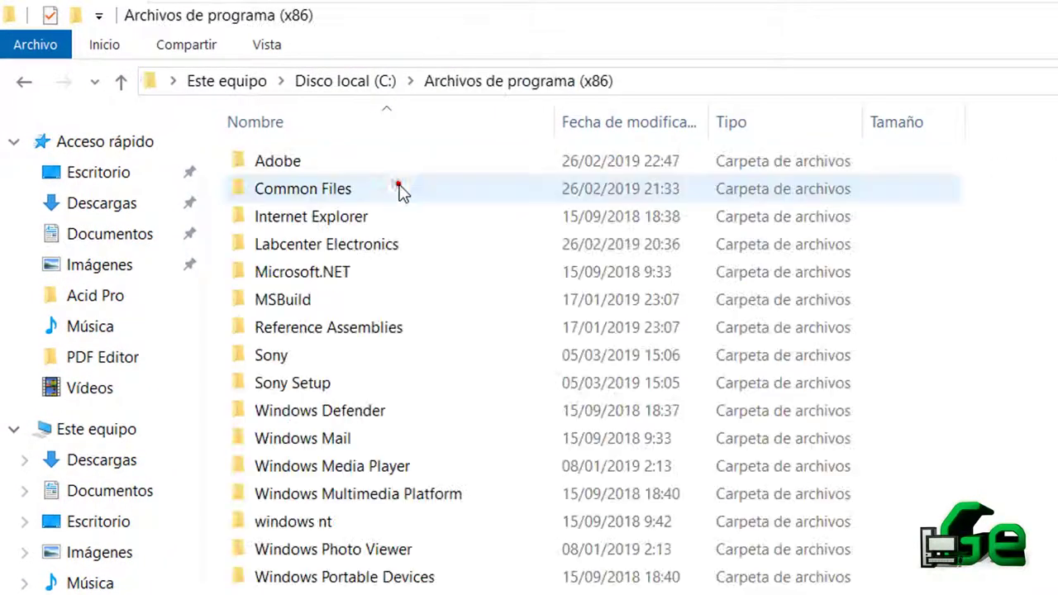
left_click(361, 355)
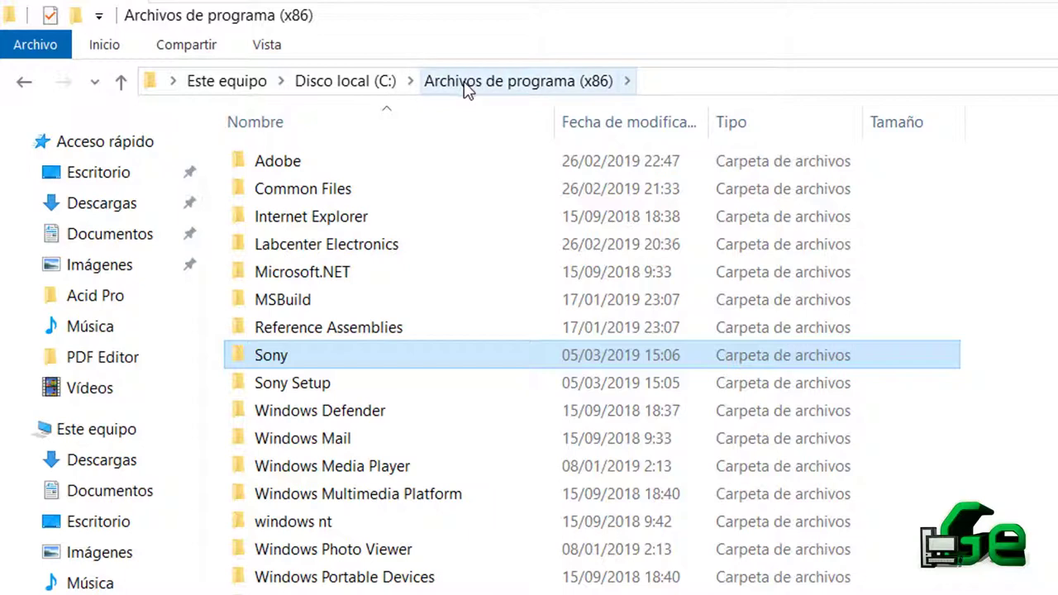
left_click(390, 82)
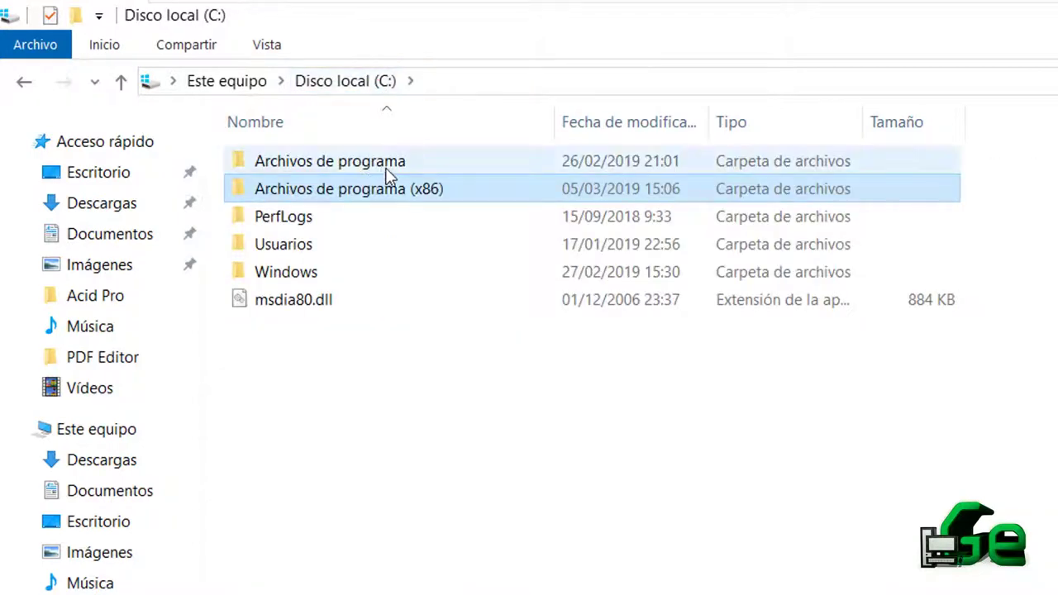
double_click(377, 189)
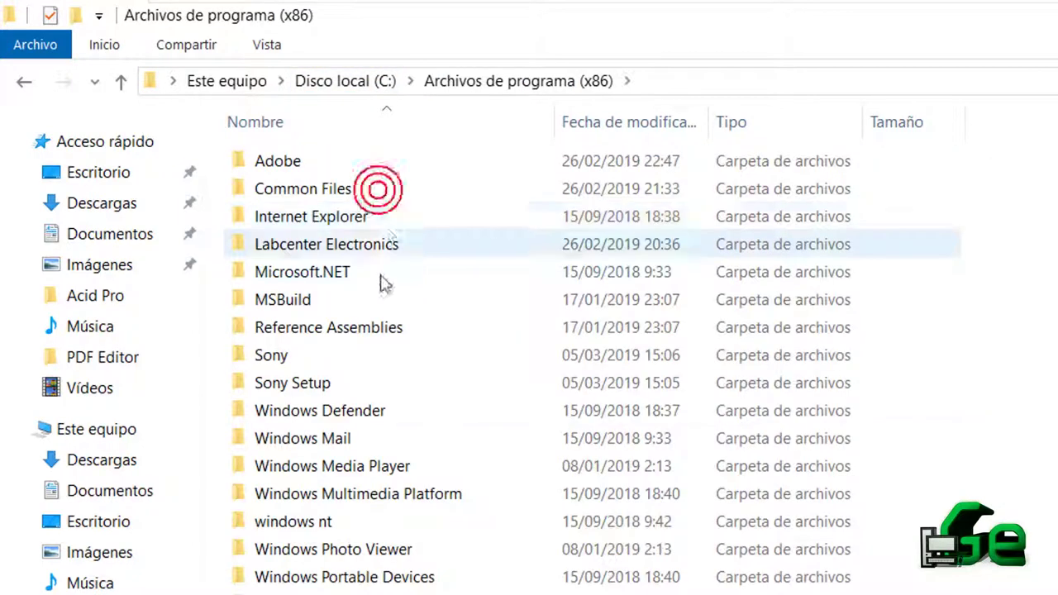
double_click(356, 359)
double_click(380, 168)
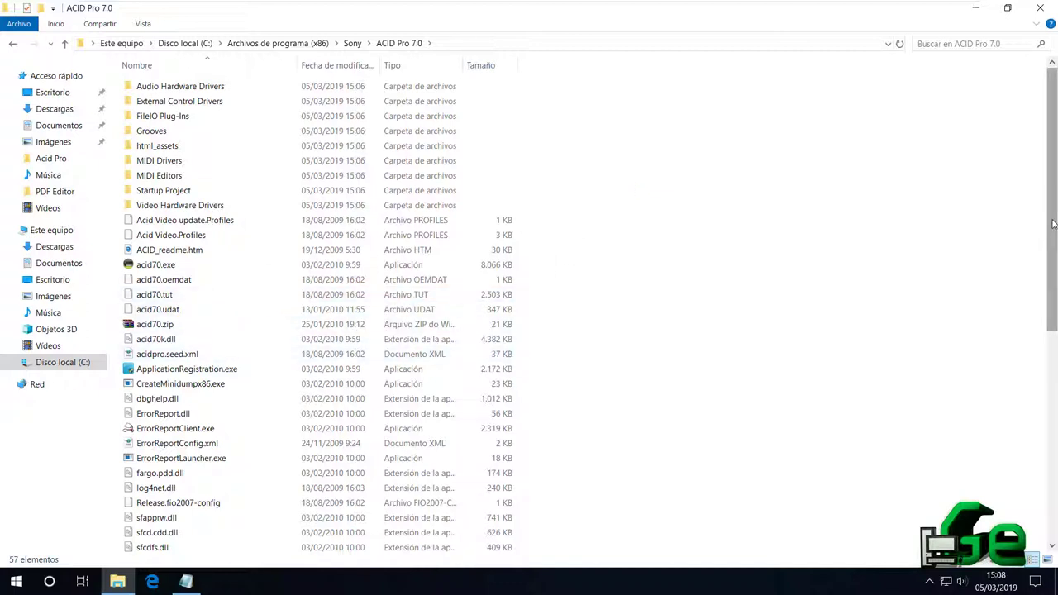
Paste Keygen.exe into the ACID Pro 7.0 folder with administrator permission and run it as administrator.
key("ctrl+v")
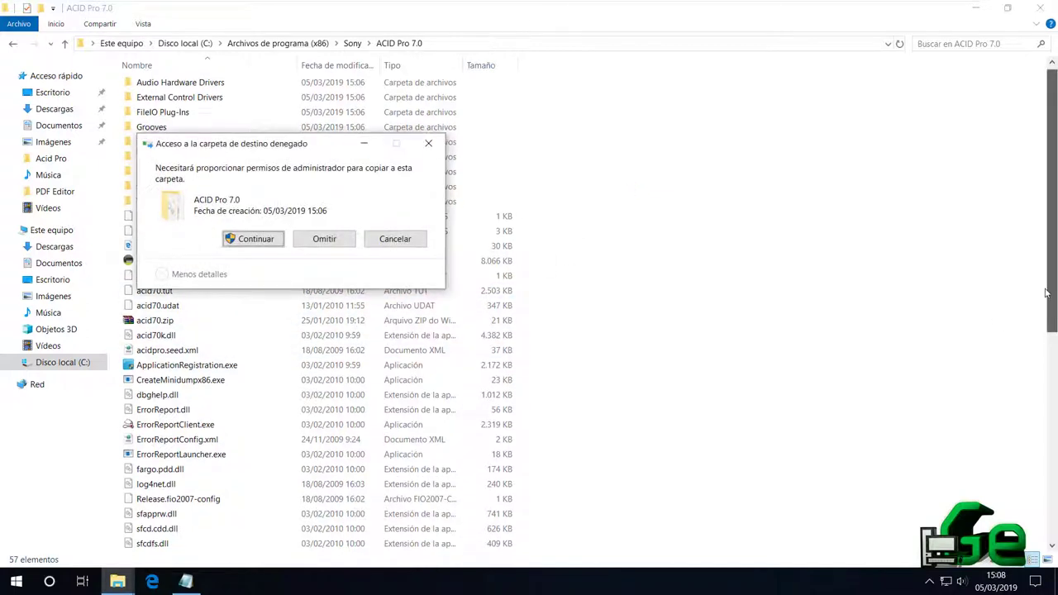
left_click(247, 239)
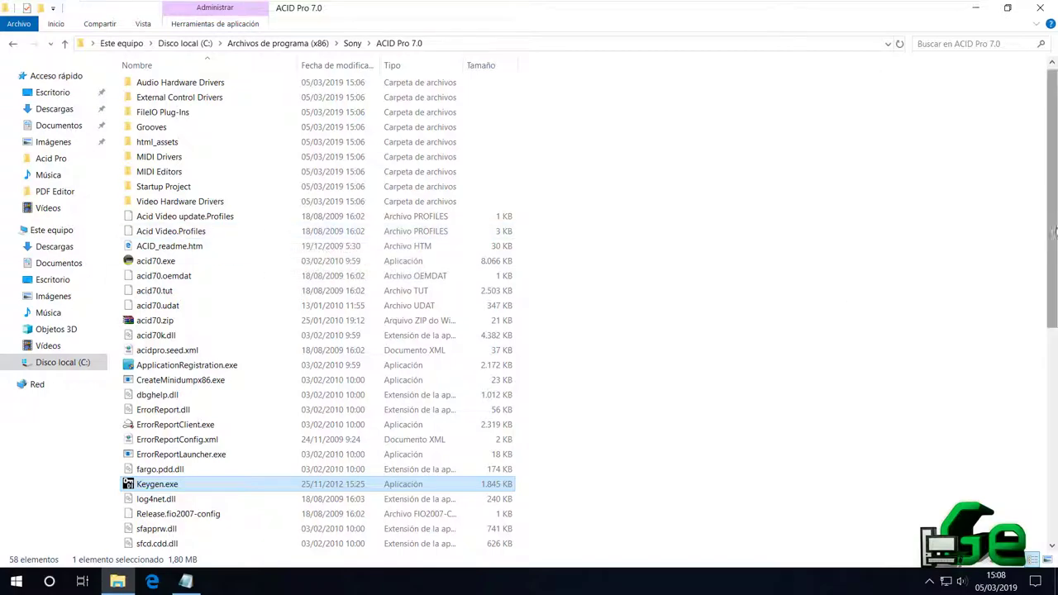
scroll(1049, 248, "down", 6)
double_click(157, 219)
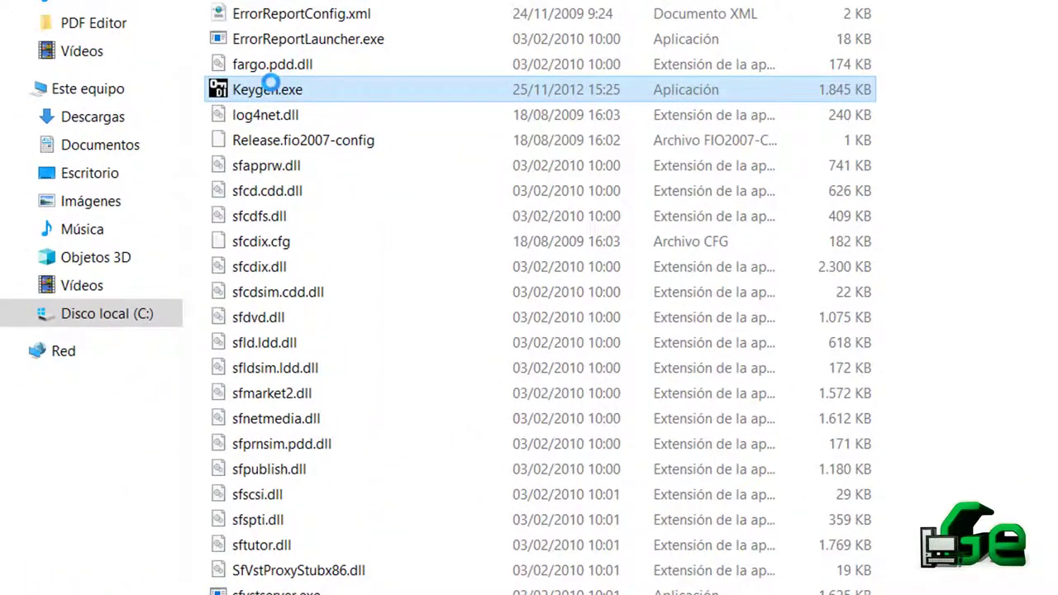
right_click(270, 84)
left_click(286, 124)
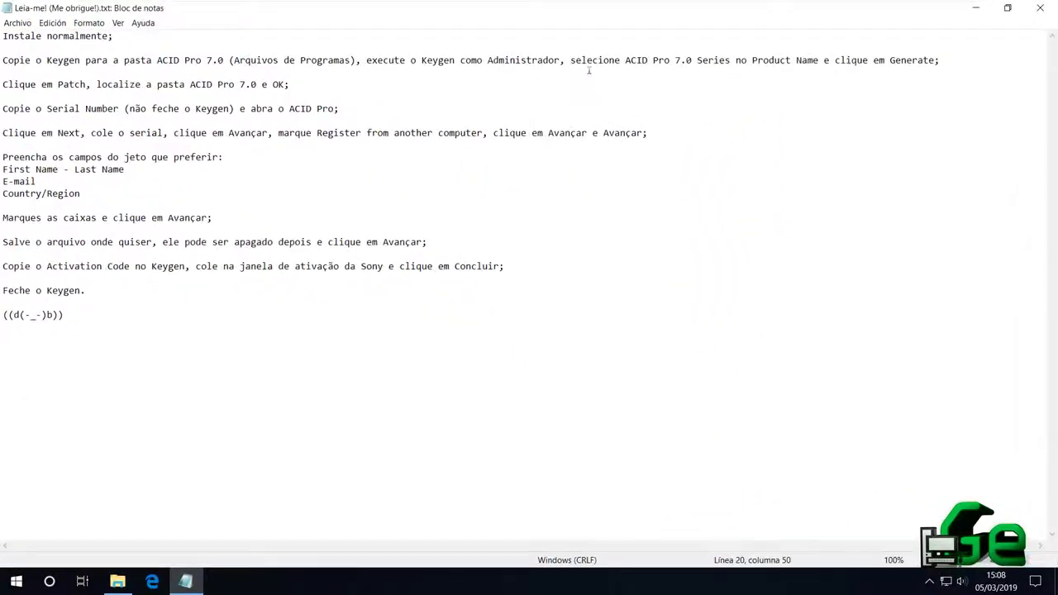
Read the Leia-me! line about running the Keygen and selecting the product name, and minimize the text.
left_click_drag(498, 60, 3, 60)
left_click_drag(585, 60, 792, 59)
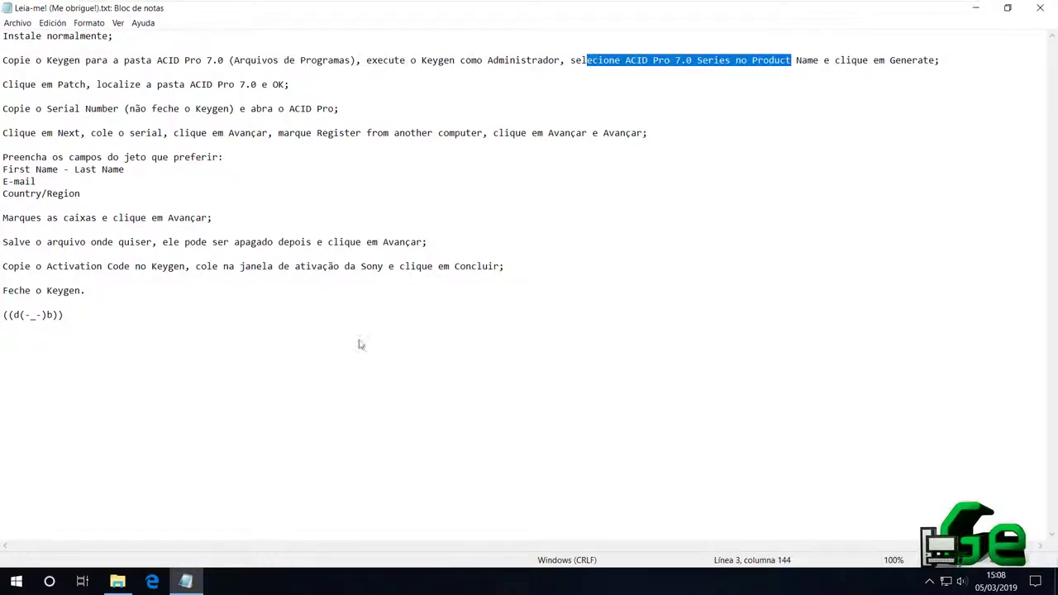
key("alt")
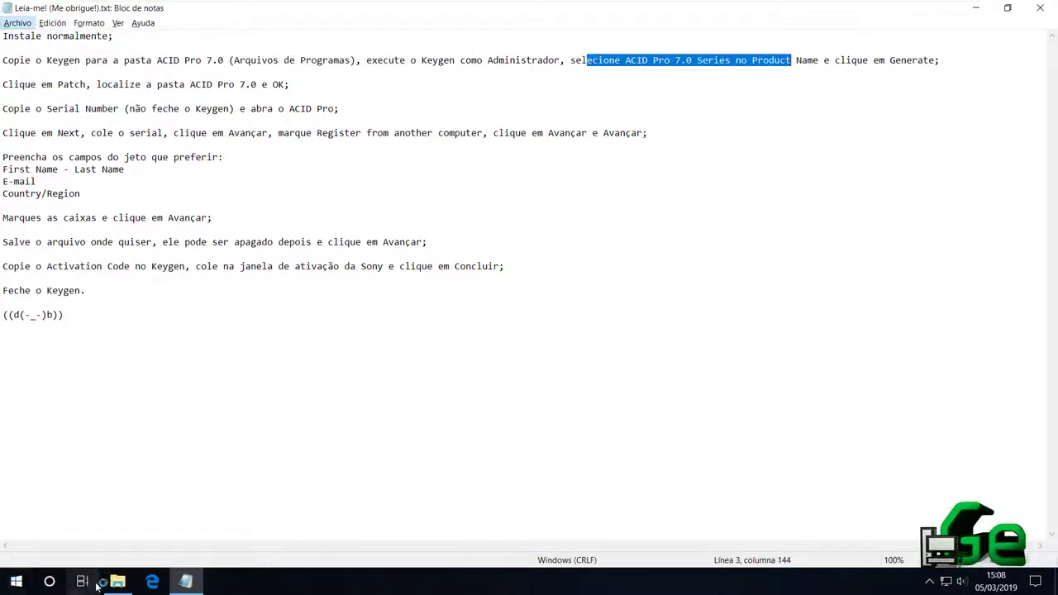
left_click(975, 9)
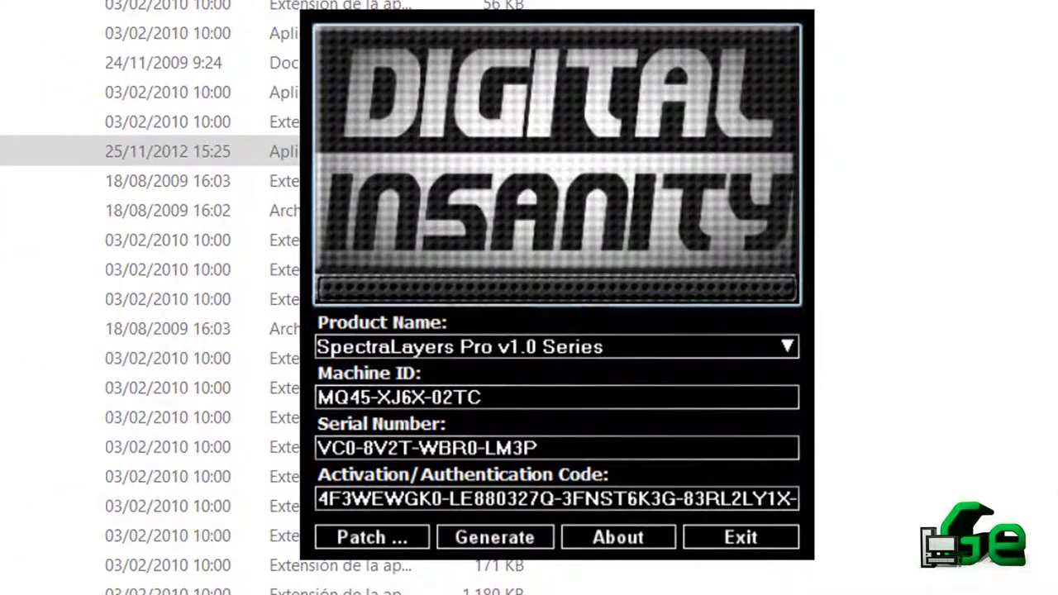
Select ACID Pro 7.0 Series as the Keygen's product name and generate its codes.
left_click(593, 347)
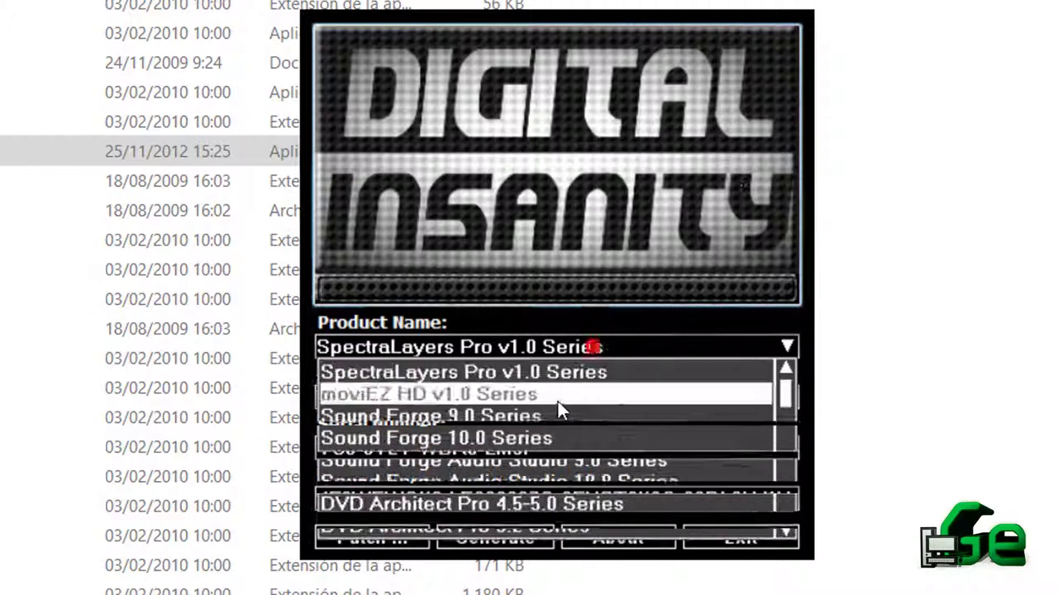
left_click_drag(782, 388, 759, 515)
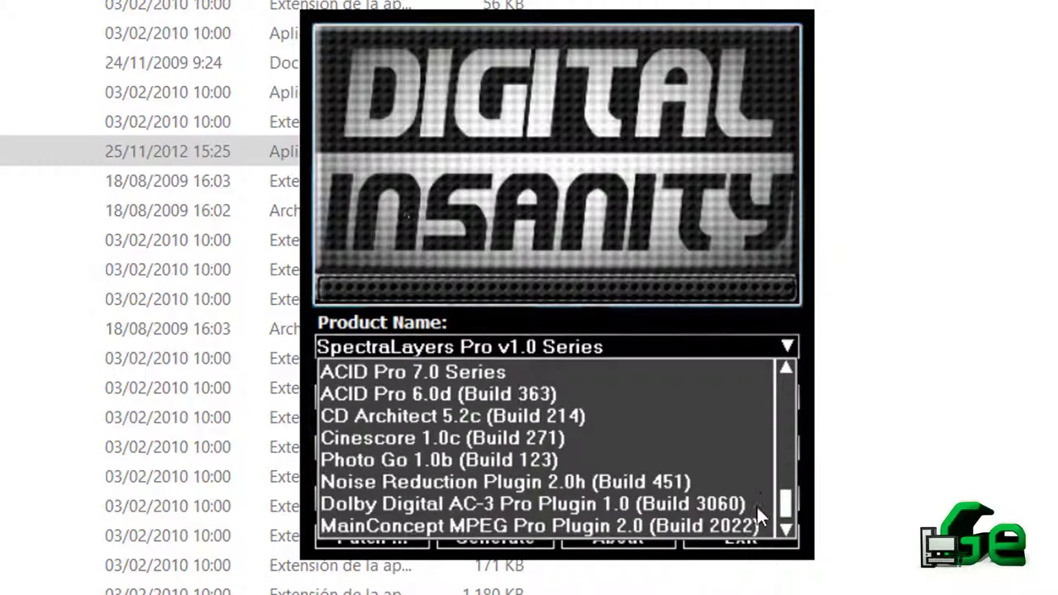
left_click_drag(755, 478, 757, 467)
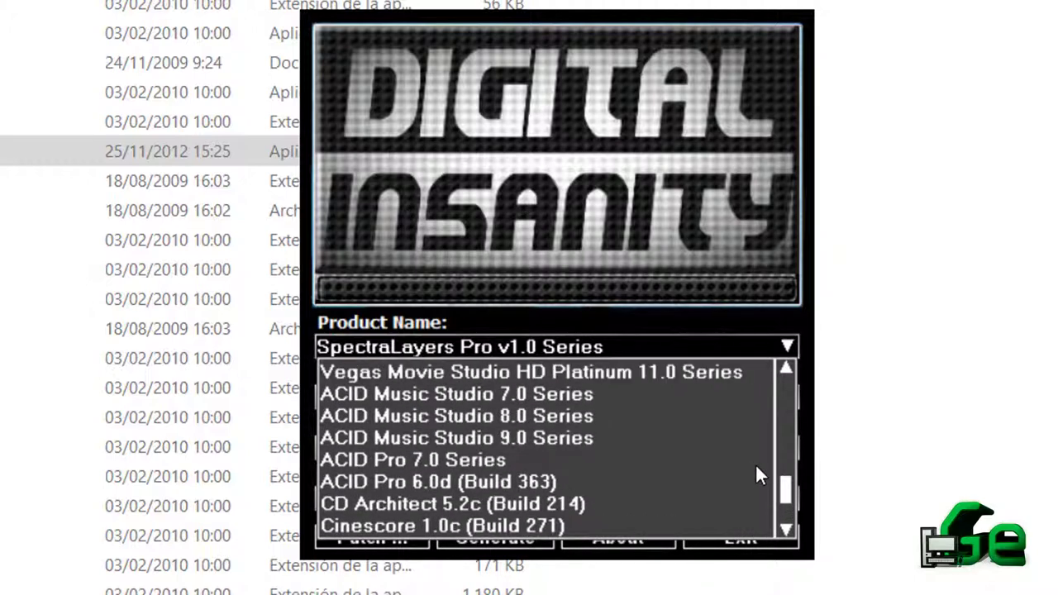
left_click(413, 463)
left_click(492, 536)
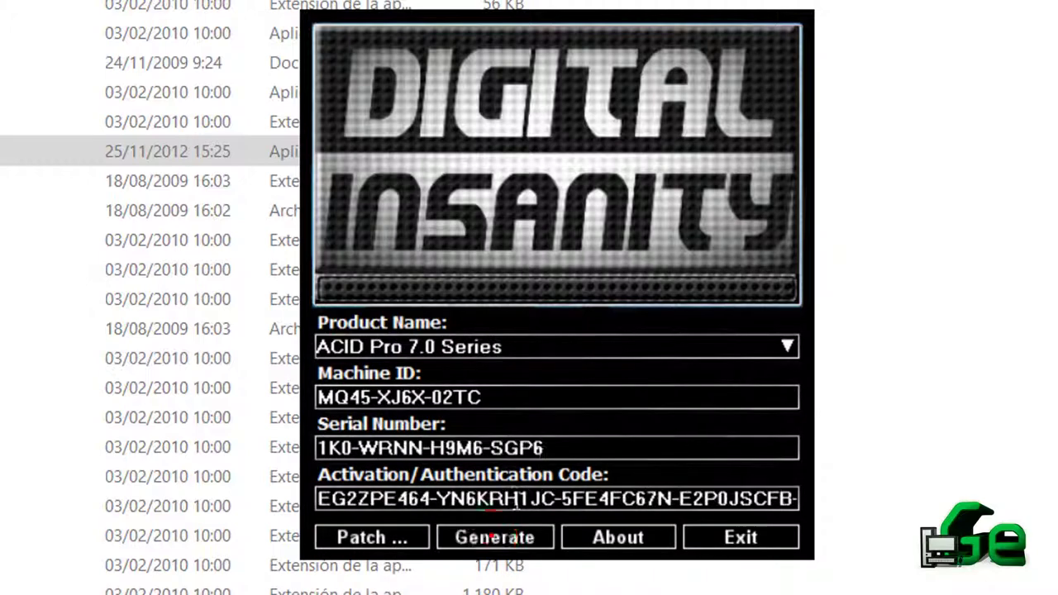
Patch the installation with the Keygen, choosing Sony > ACID Pro 7.0 as the installation directory.
double_click(566, 447)
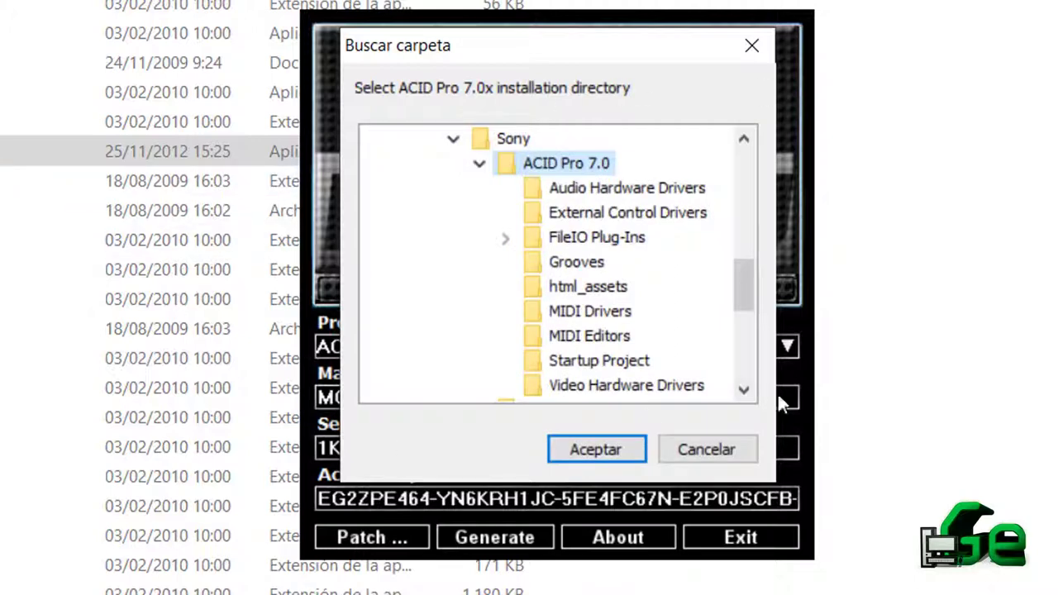
scroll(738, 236, "up", 10)
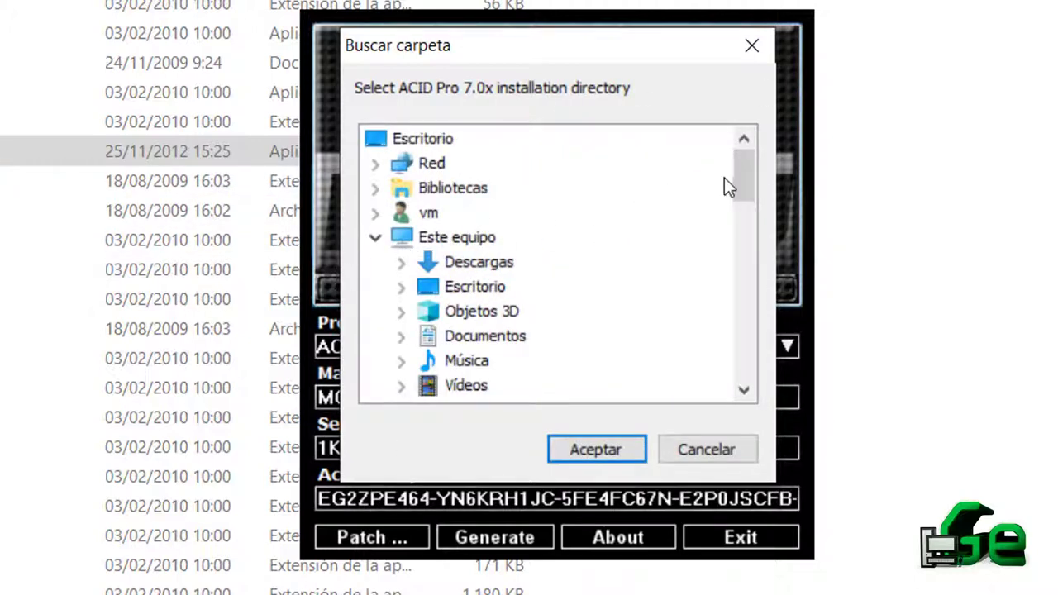
scroll(740, 190, "down", 1)
left_click_drag(740, 190, 733, 273)
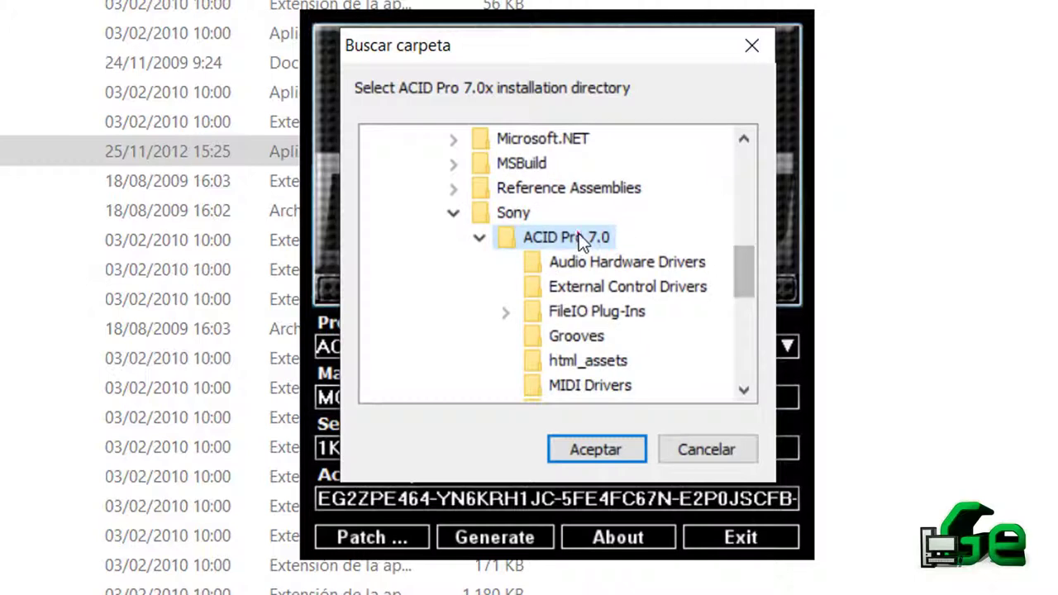
left_click(538, 237)
left_click(506, 213)
left_click(527, 237)
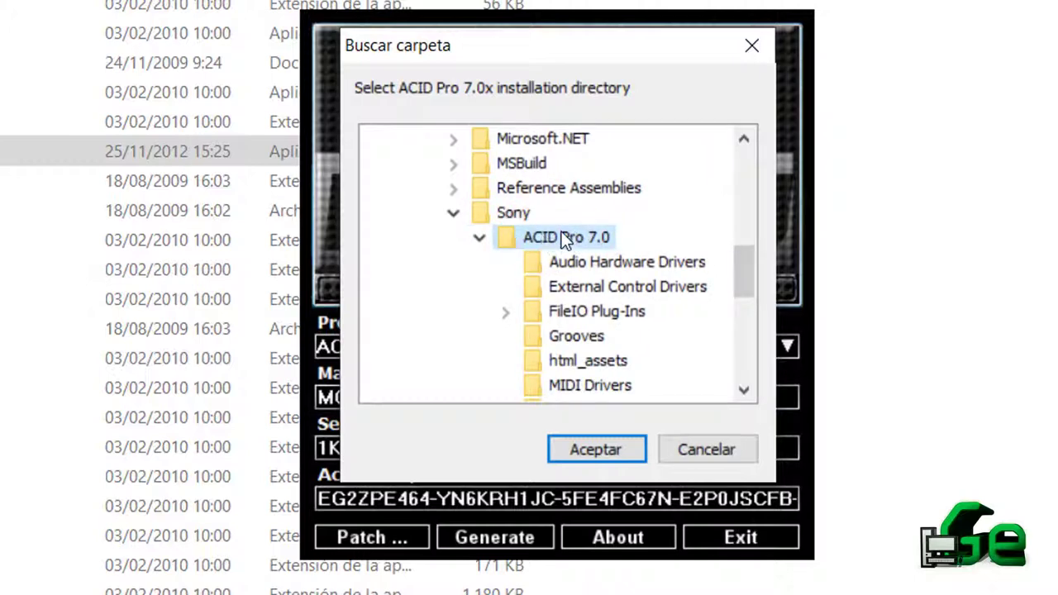
left_click(559, 453)
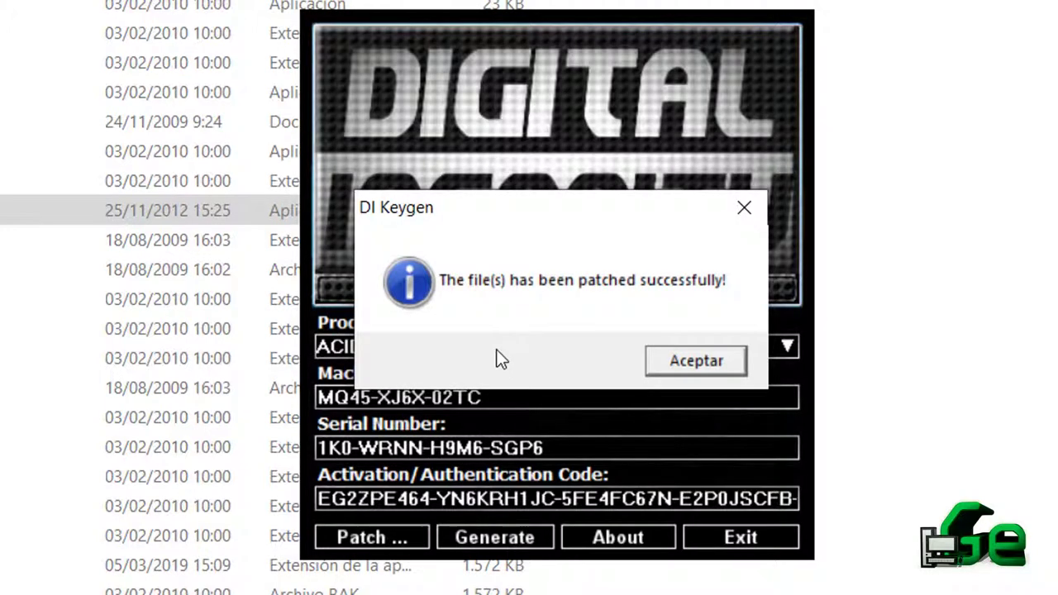
left_click(694, 364)
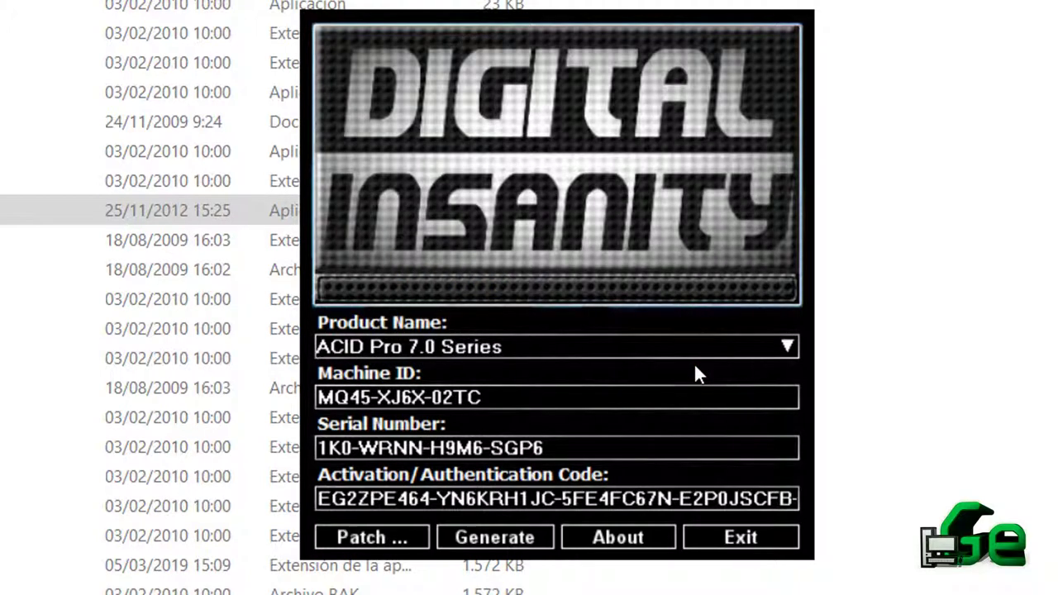
Copy the serial number from the Keygen, launch acid70.exe from the ACID Pro 7.0 folder and continue to the serial number page.
left_click_drag(573, 449, 317, 451)
key("ctrl+c")
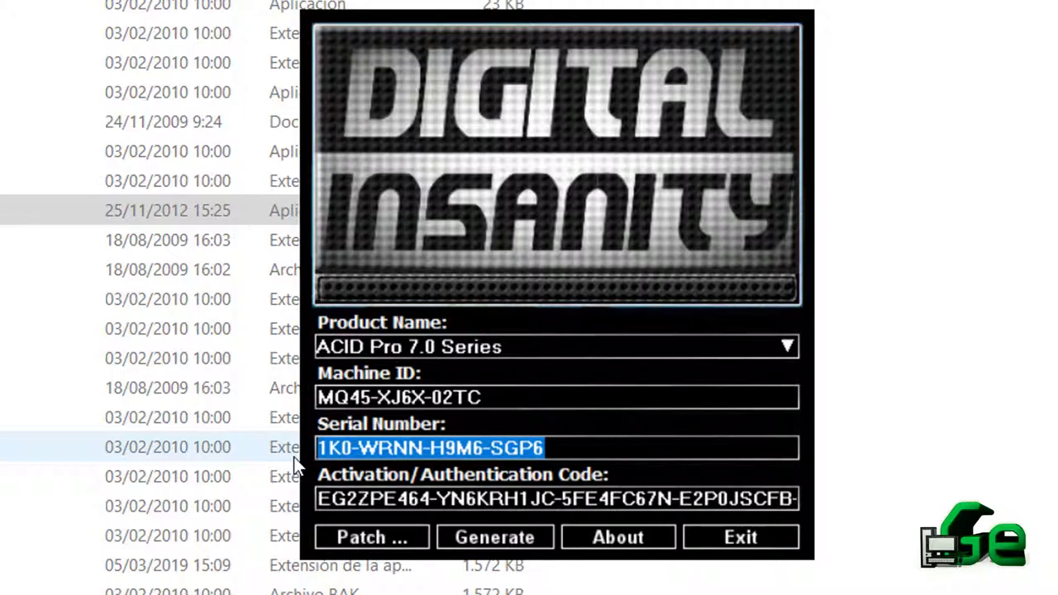
left_click(17, 248)
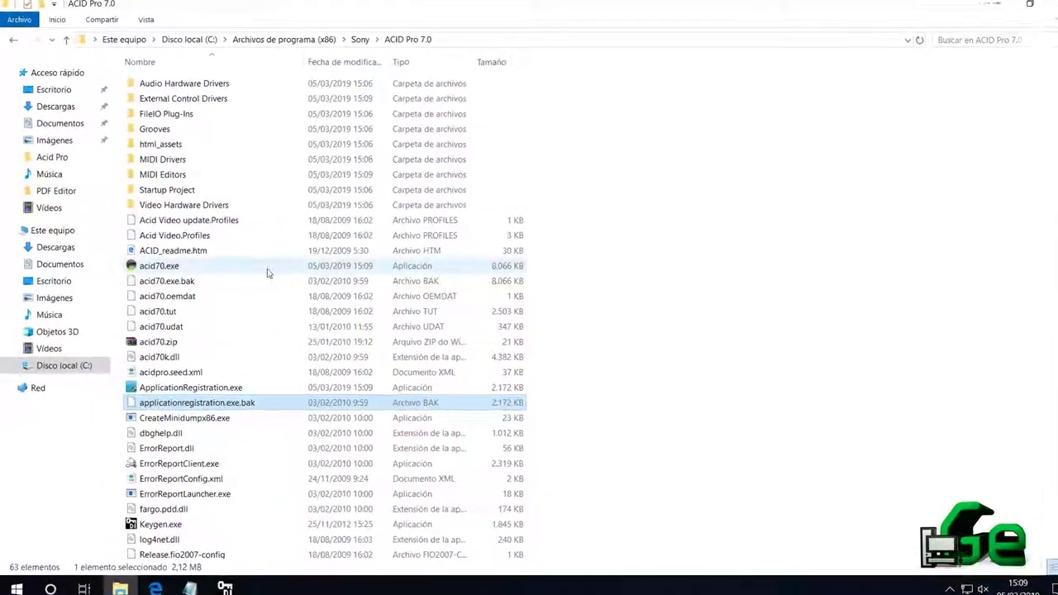
double_click(169, 265)
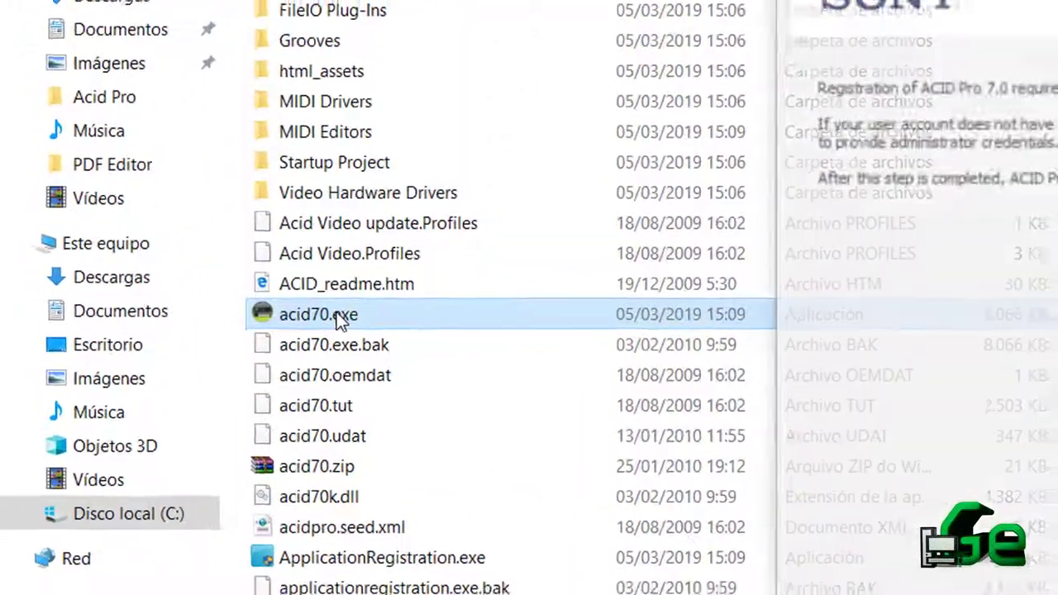
left_click(597, 456)
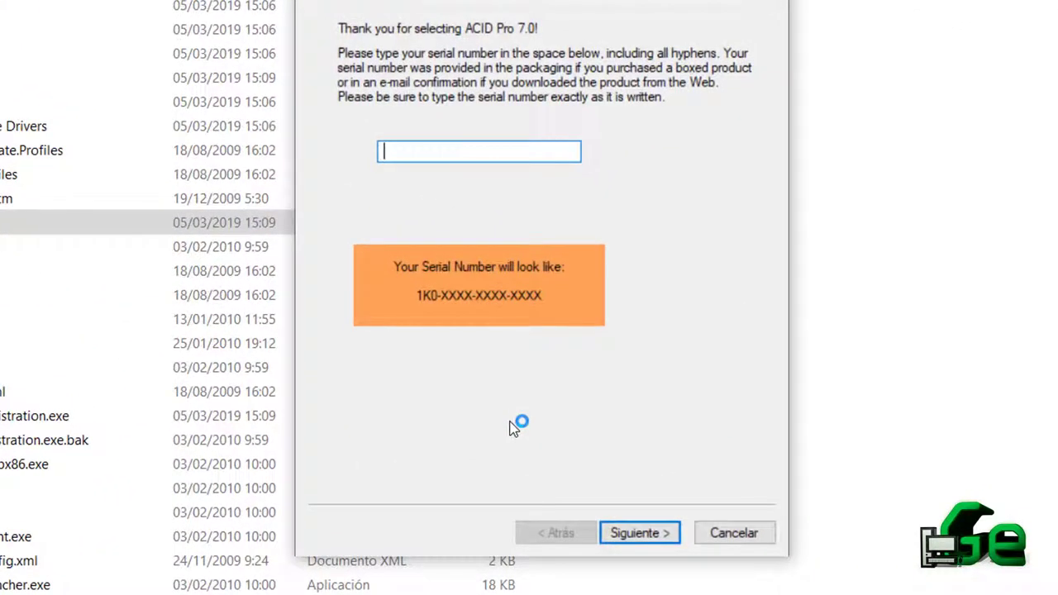
Paste the serial number into the registration wizard and choose Register from another computer.
key("ctrl+v")
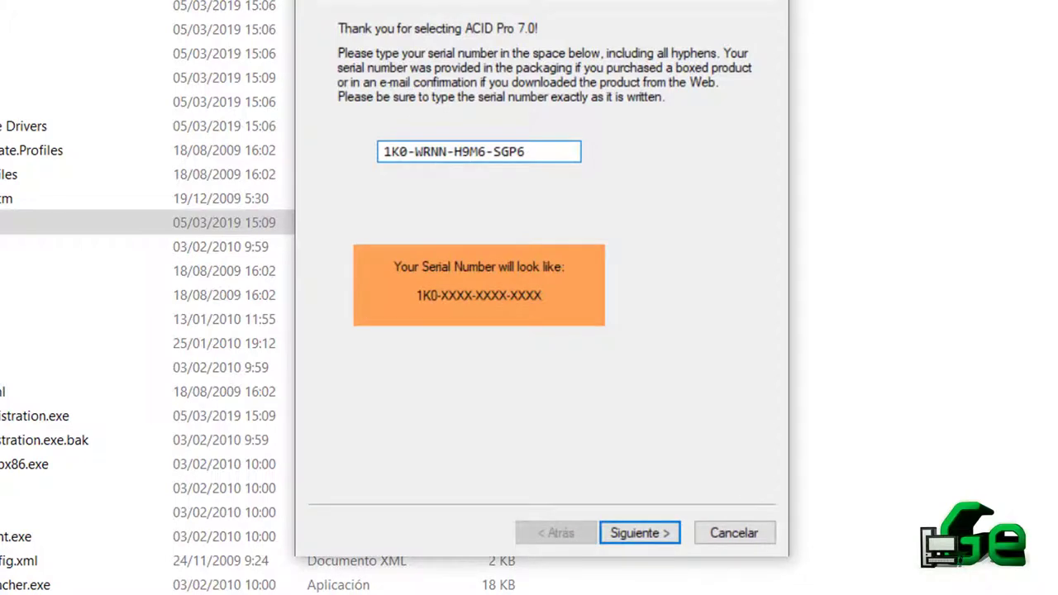
key("alt+Tab")
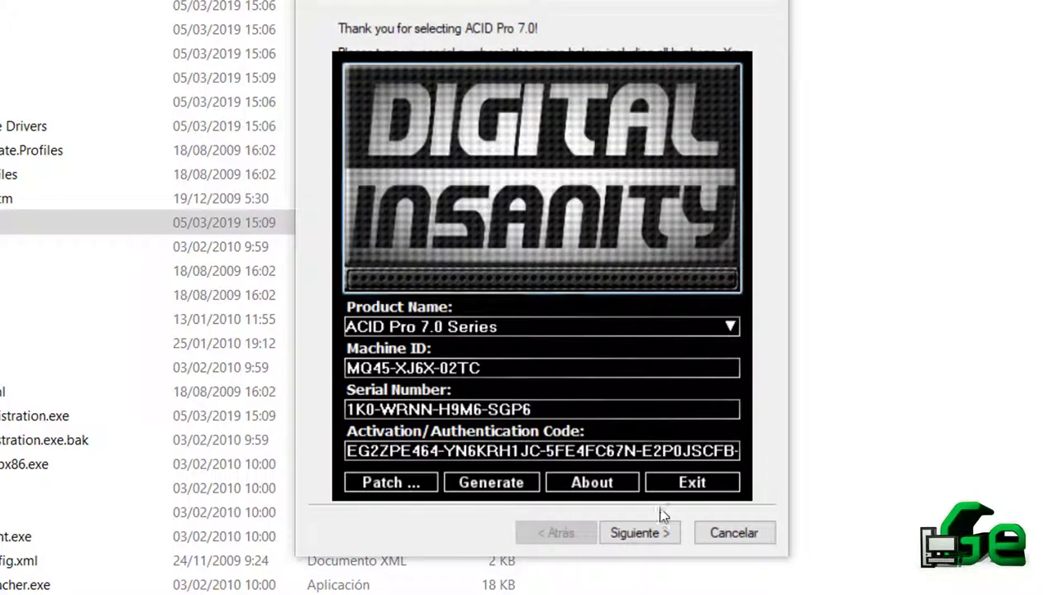
left_click(641, 533)
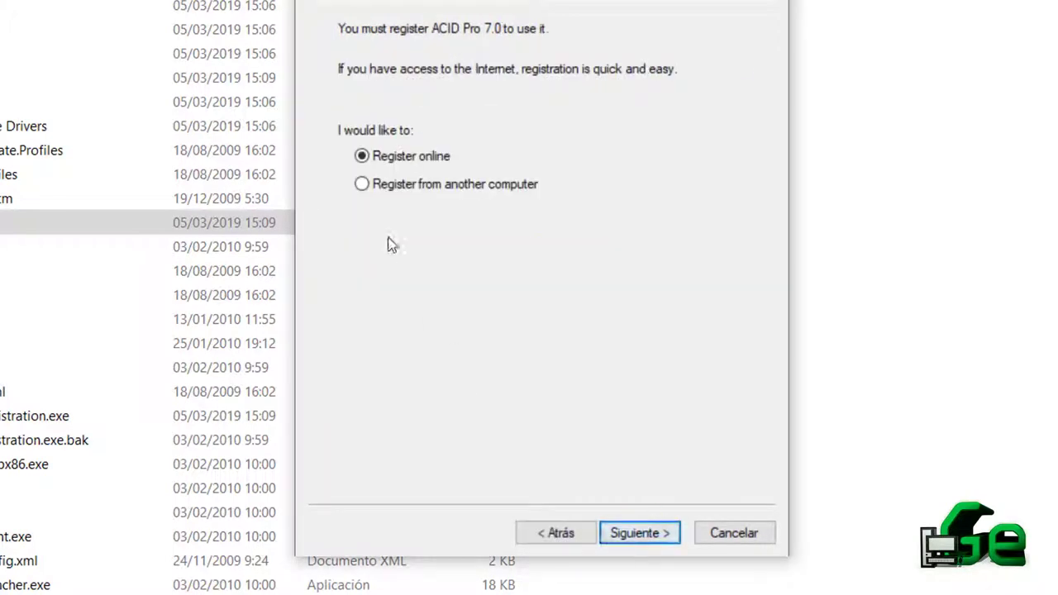
left_click(402, 185)
left_click(630, 536)
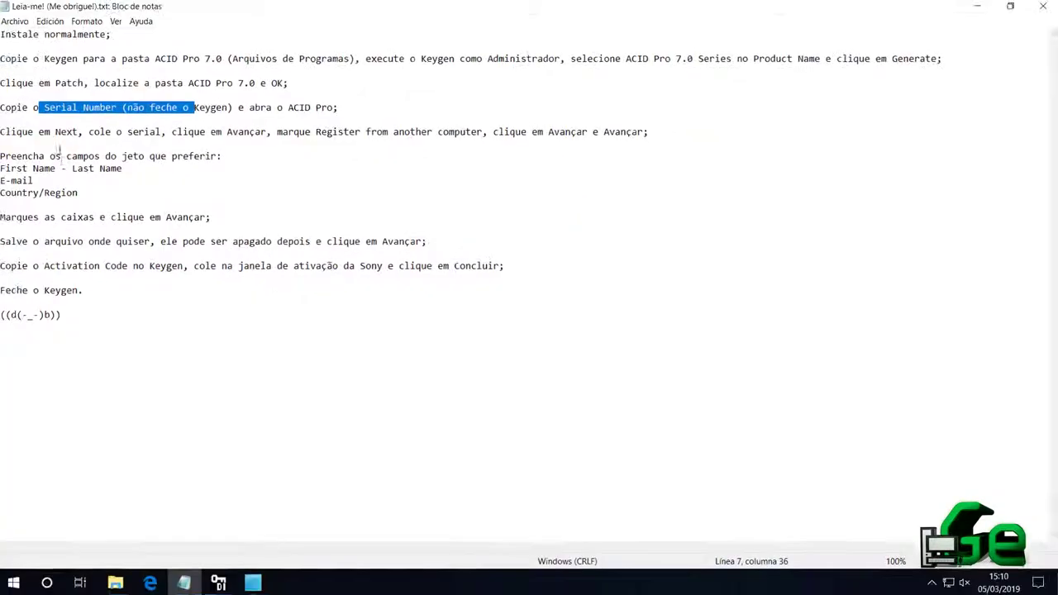
Read the Leia-me! lines about registering from another computer, the form fields and saving the file, and return to the wizard.
left_click(54, 132)
left_click_drag(53, 132, 605, 133)
left_click_drag(14, 157, 357, 241)
left_click(98, 255)
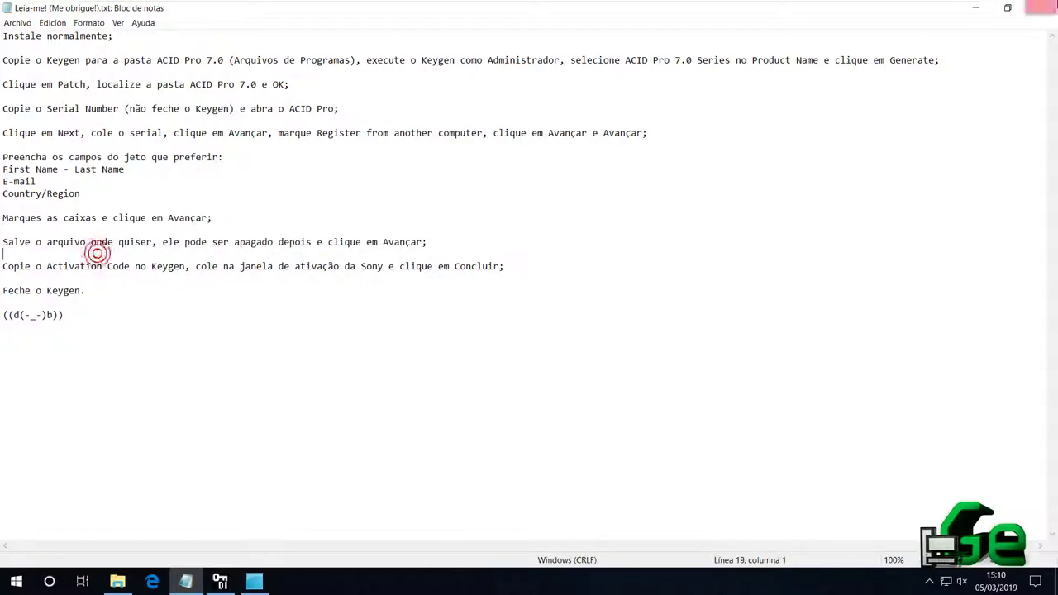
left_click(977, 8)
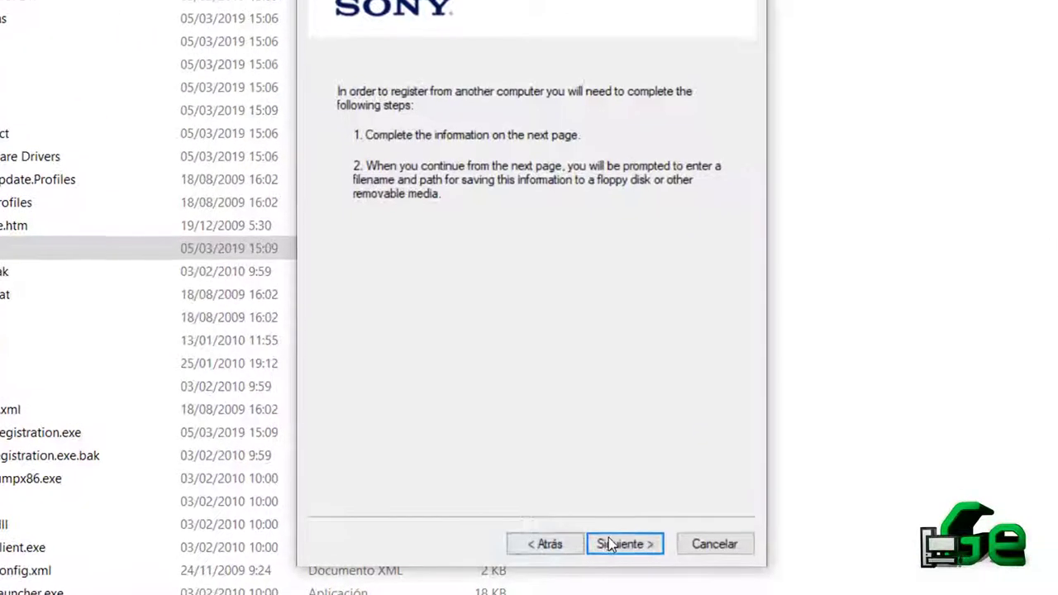
Accept the privacy policy terms in the registration form, save Register ACID Pro.htm in Documentos over the existing file, and continue to the authentication page.
left_click(597, 504)
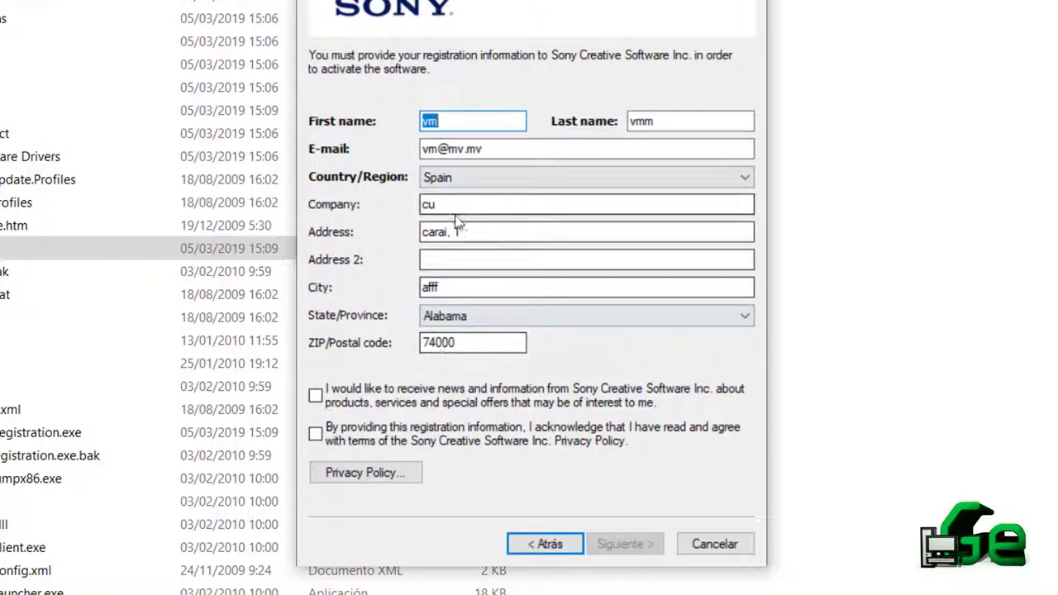
left_click(321, 436)
left_click(589, 544)
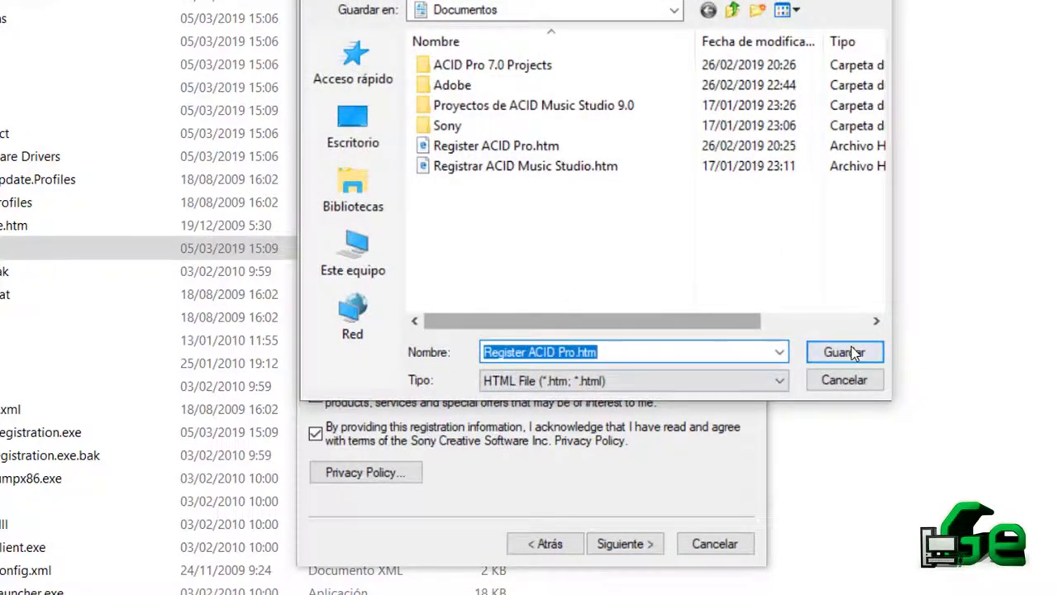
left_click(844, 352)
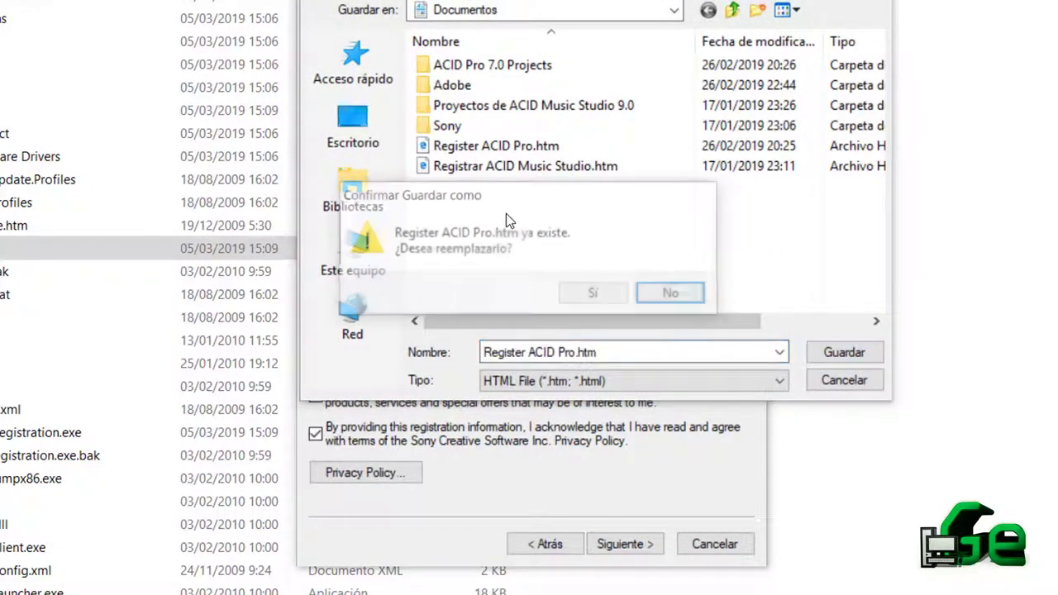
left_click(594, 295)
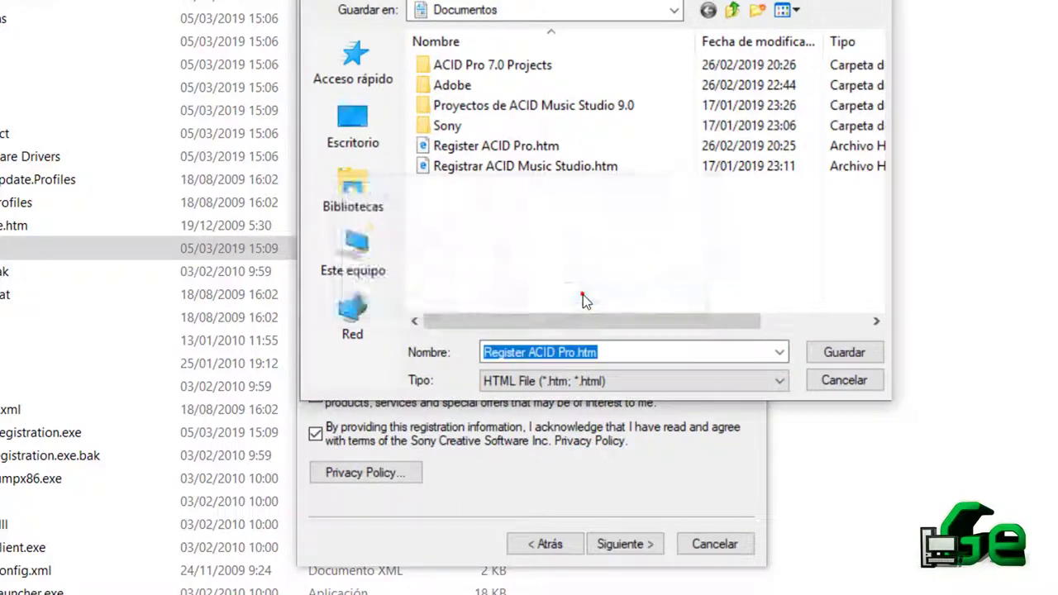
left_click(626, 544)
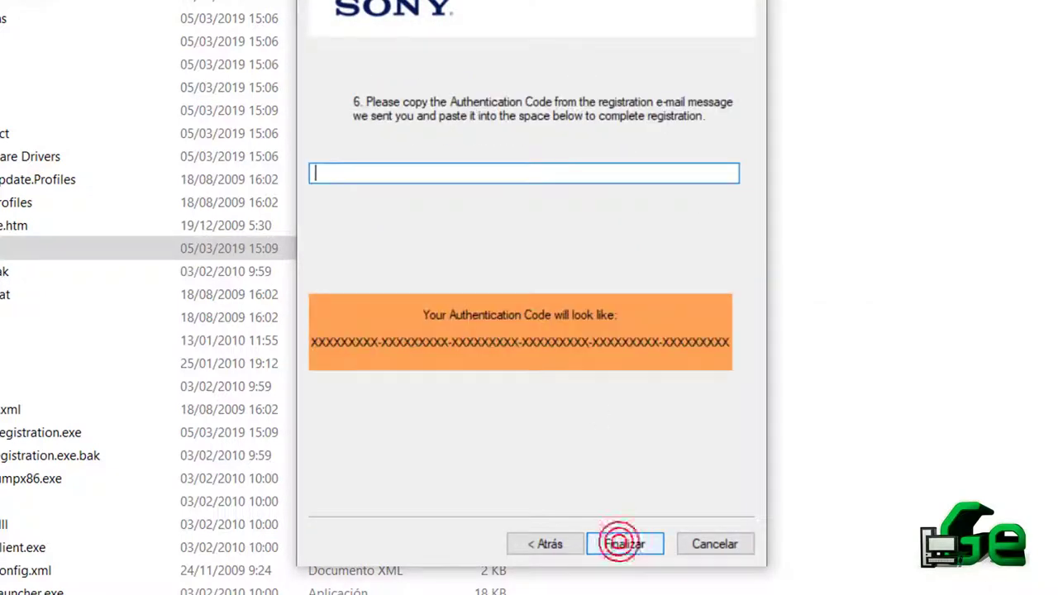
Copy the authentication code from the Keygen, paste it into the registration wizard's authentication code field and finish the registration.
key("alt+Tab")
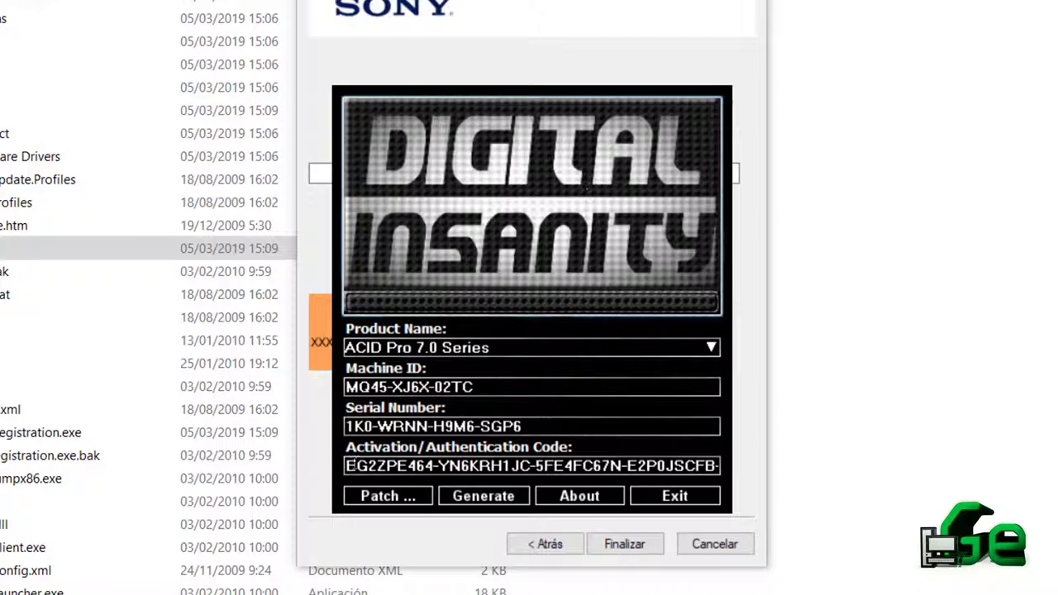
left_click_drag(345, 465, 716, 465)
key("ctrl+c")
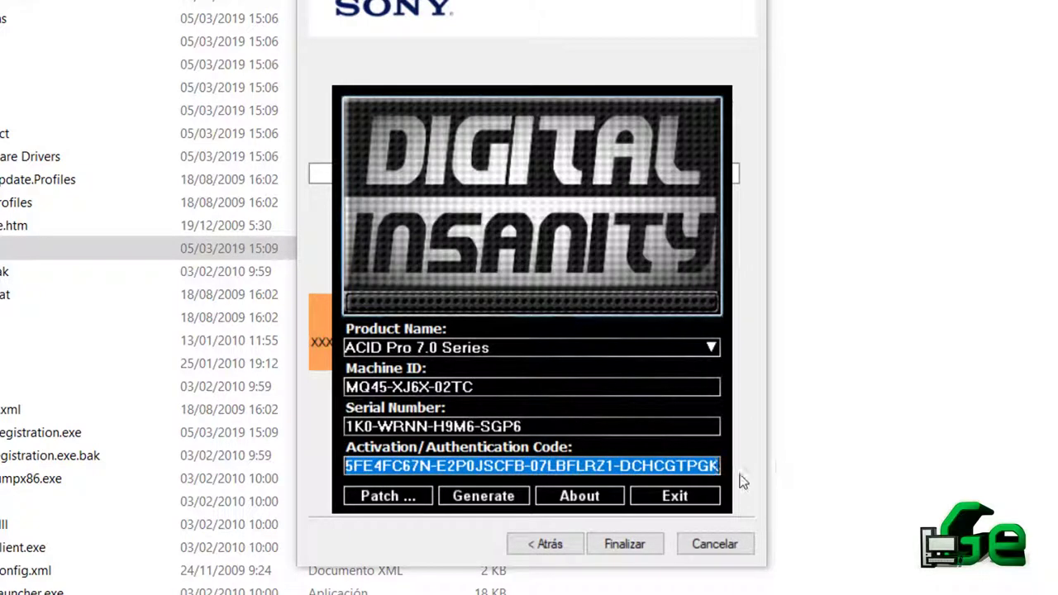
left_click(414, 533)
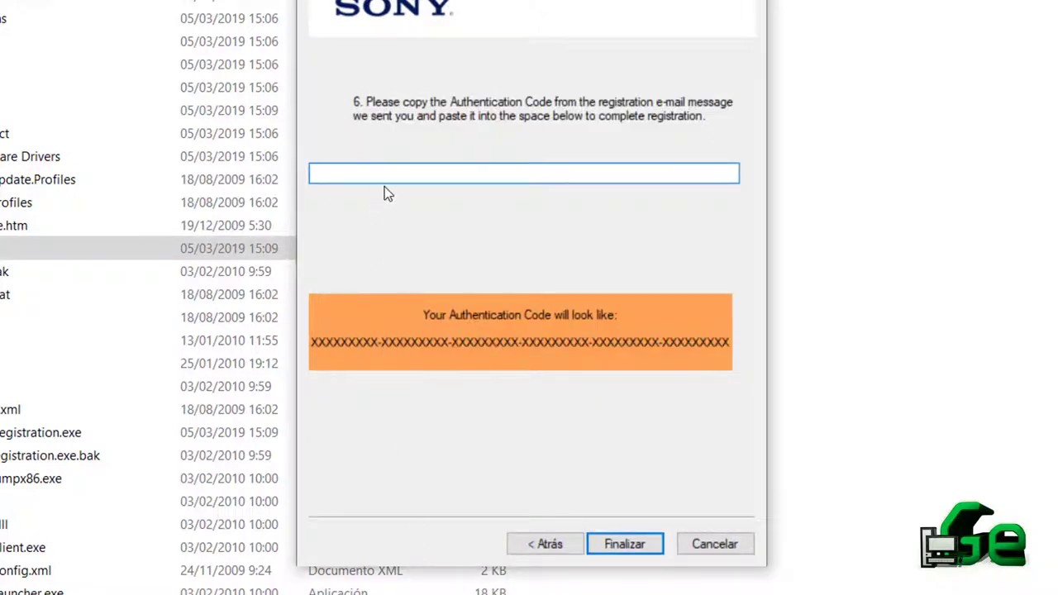
key("ctrl+v")
left_click(616, 542)
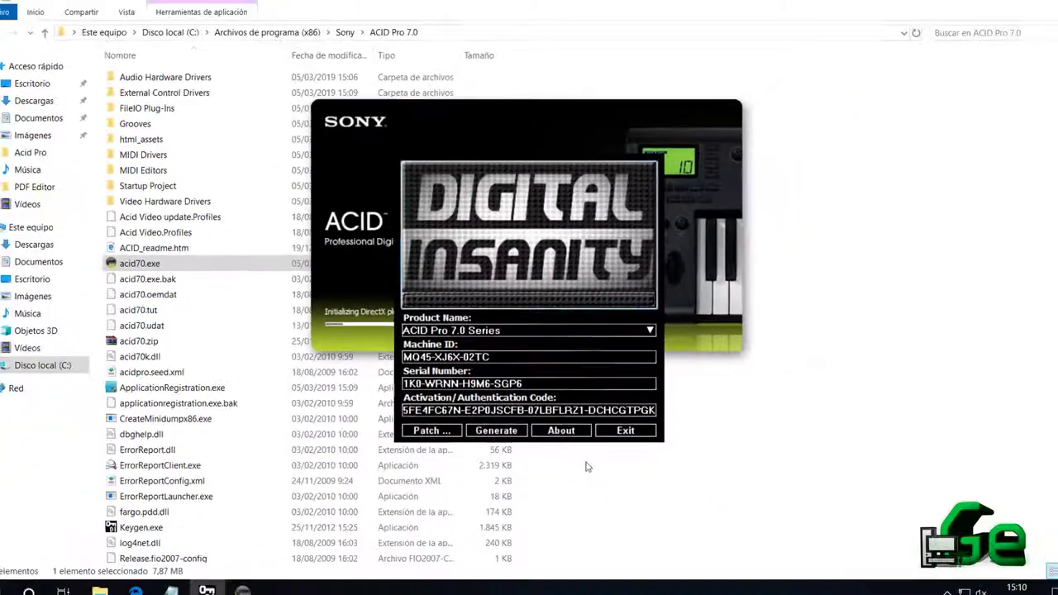
Exit the Keygen, then close ACID Pro and the Leia-me! text file, leaving the ACID Pro 7.0 folder open.
left_click(620, 425)
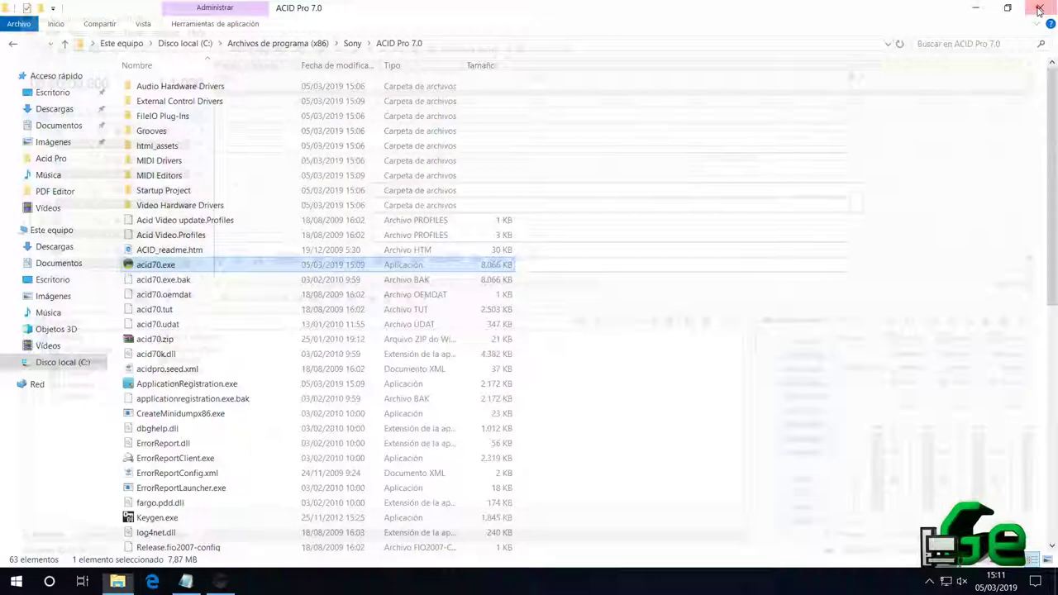
left_click(1040, 8)
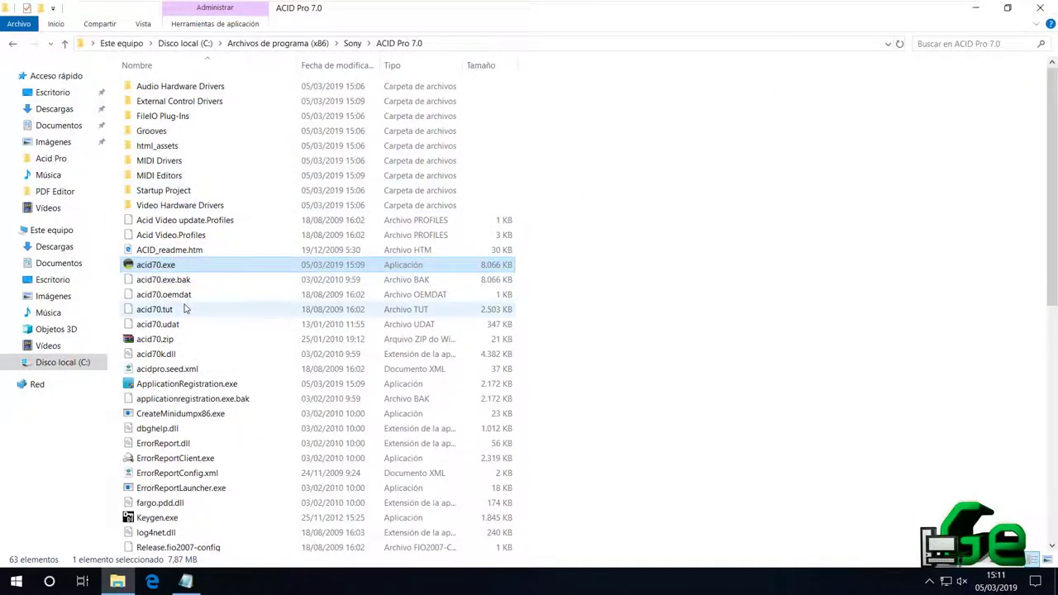
left_click(183, 581)
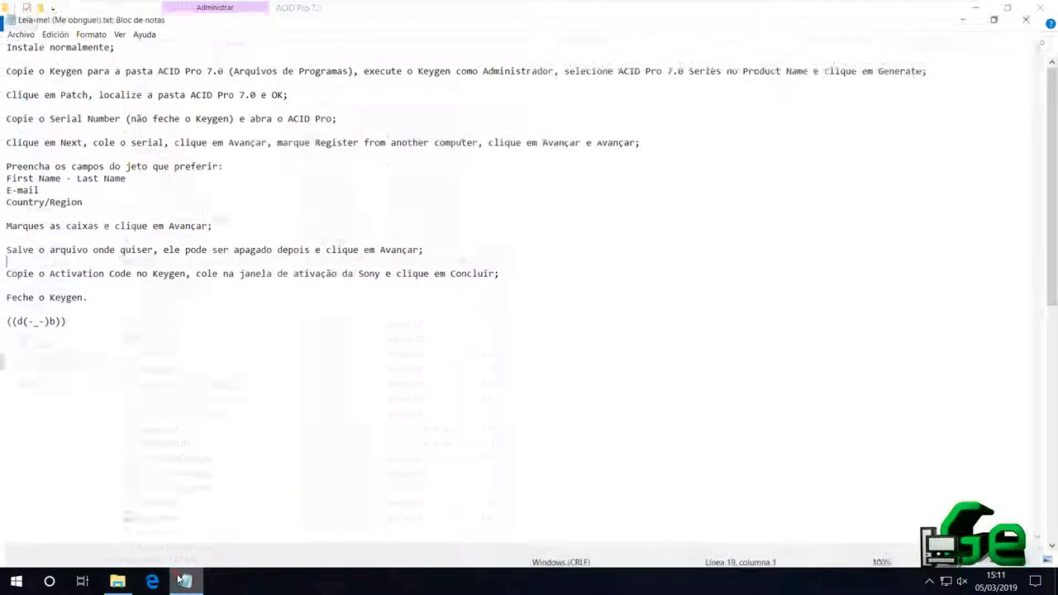
left_click(1040, 7)
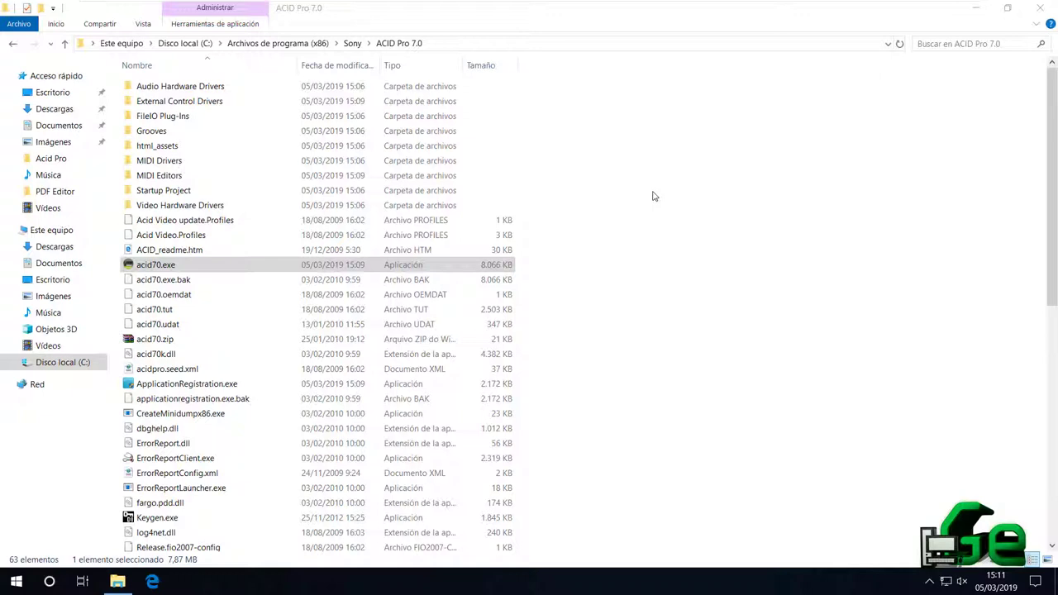